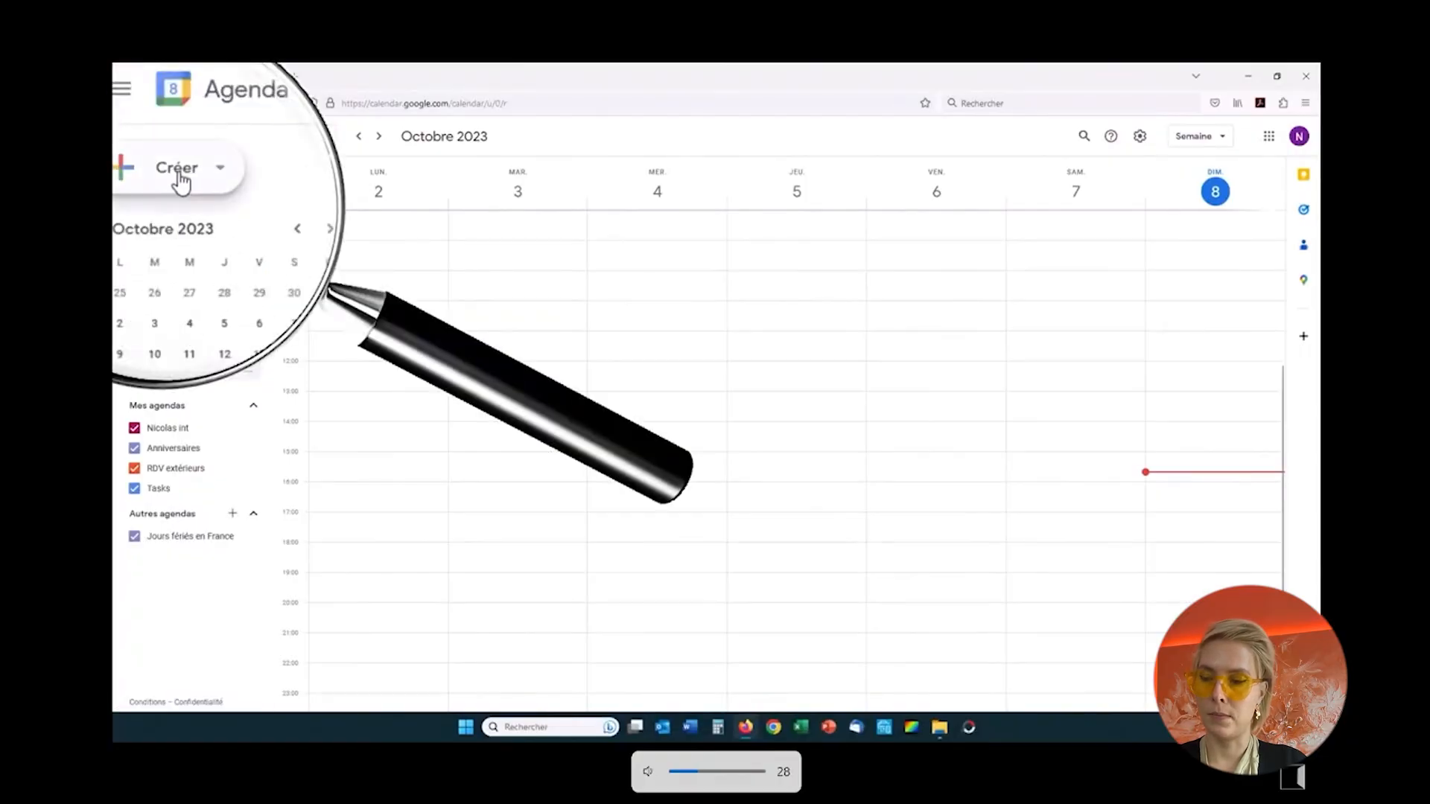
Step: Create a new appointment schedule titled "Rendez-vous clients"
{"action": "left_click", "coordinate": [209, 182]}
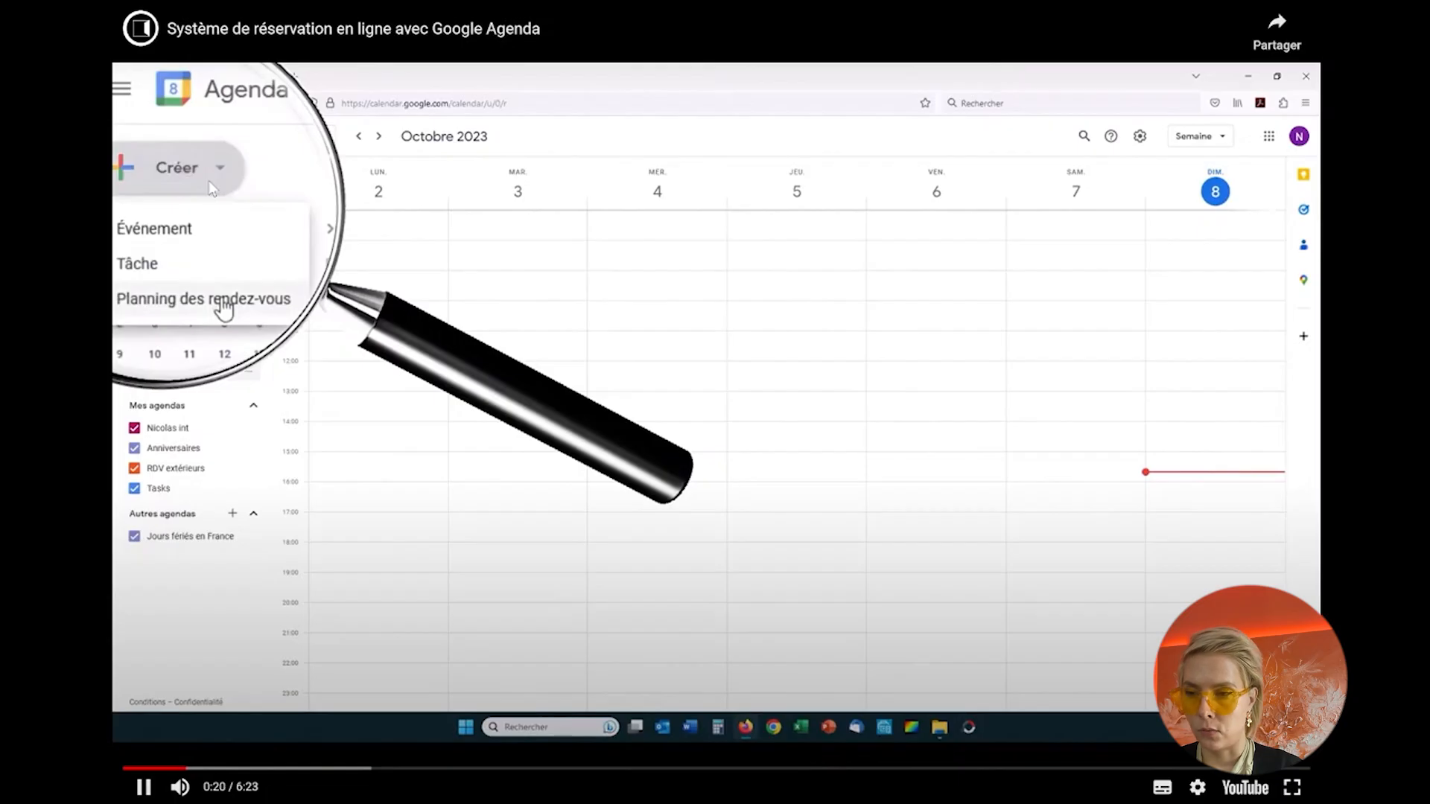
{"action": "left_click", "coordinate": [224, 302]}
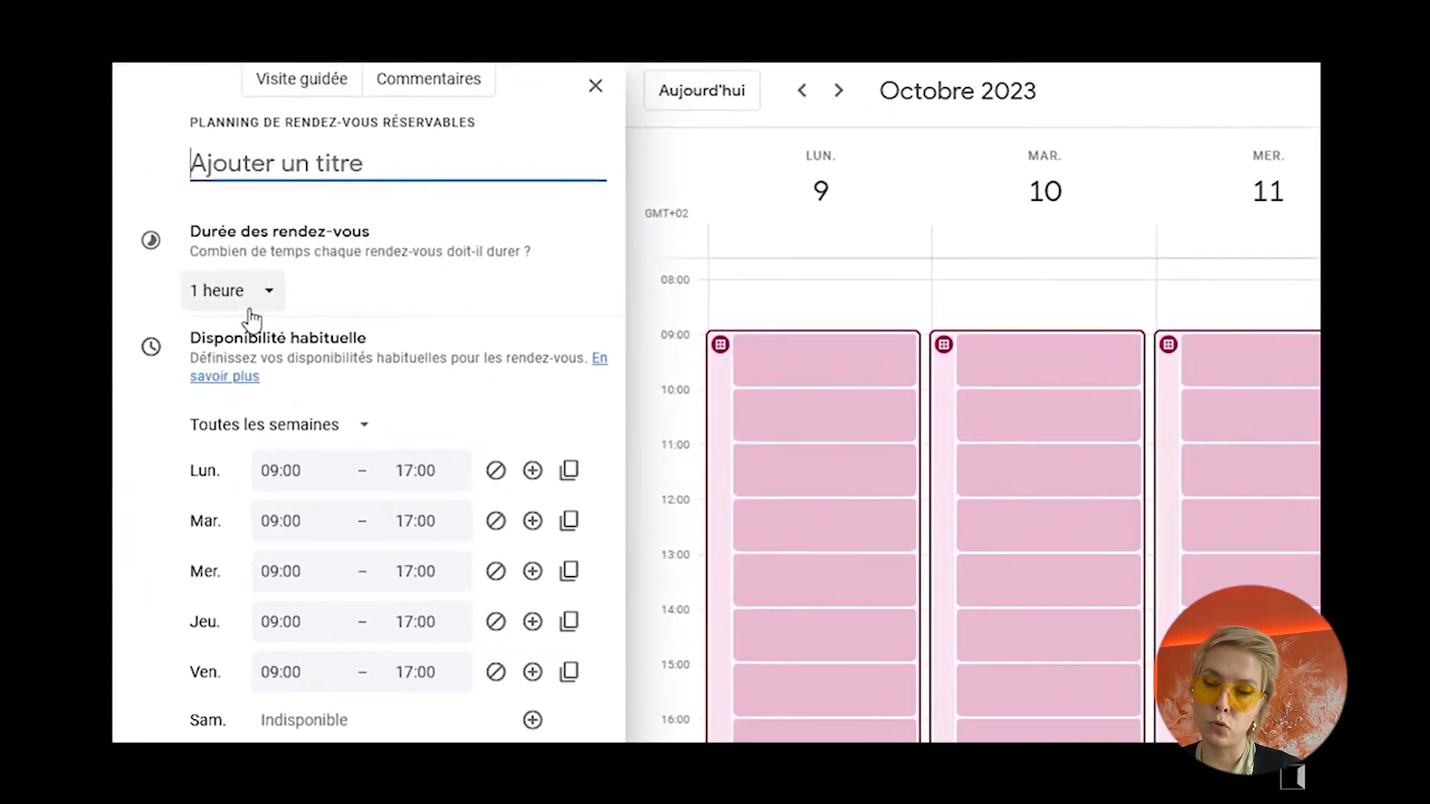
{"action": "type", "text": "Rendez-"}
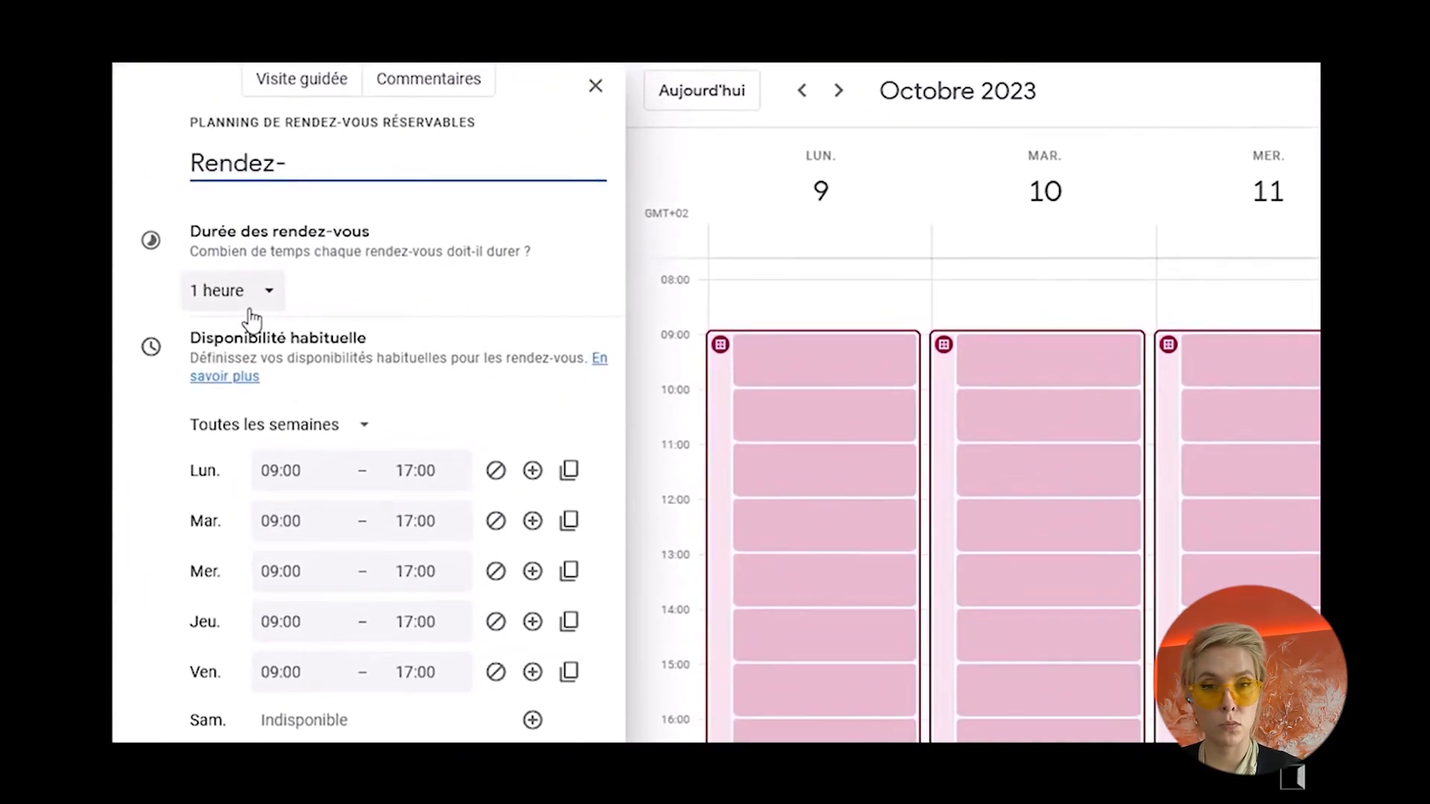
{"action": "type", "text": "vous clients"}
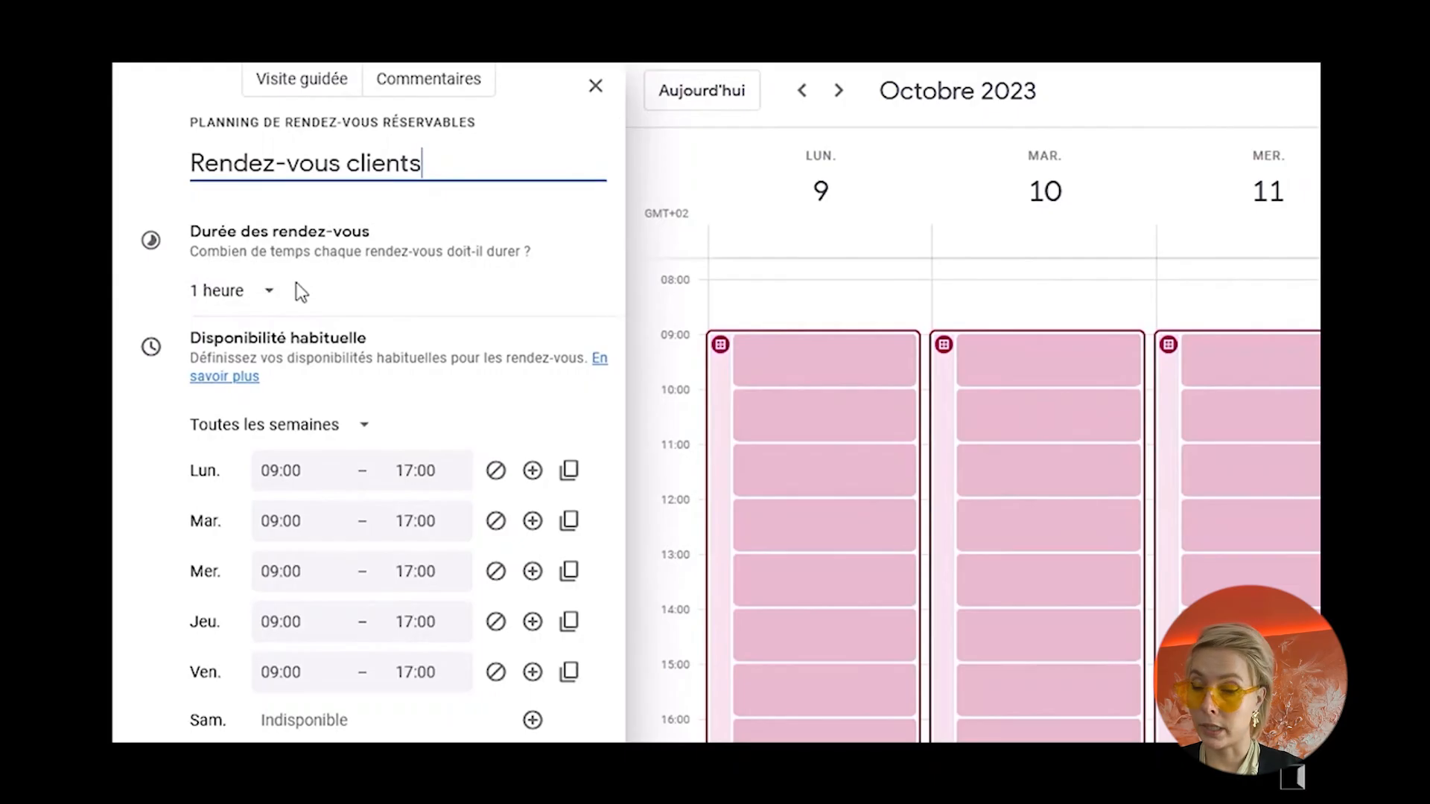
Step: Set the appointment duration to 45 minutes and add Saturday to the weekly availability
{"action": "left_click", "coordinate": [272, 290]}
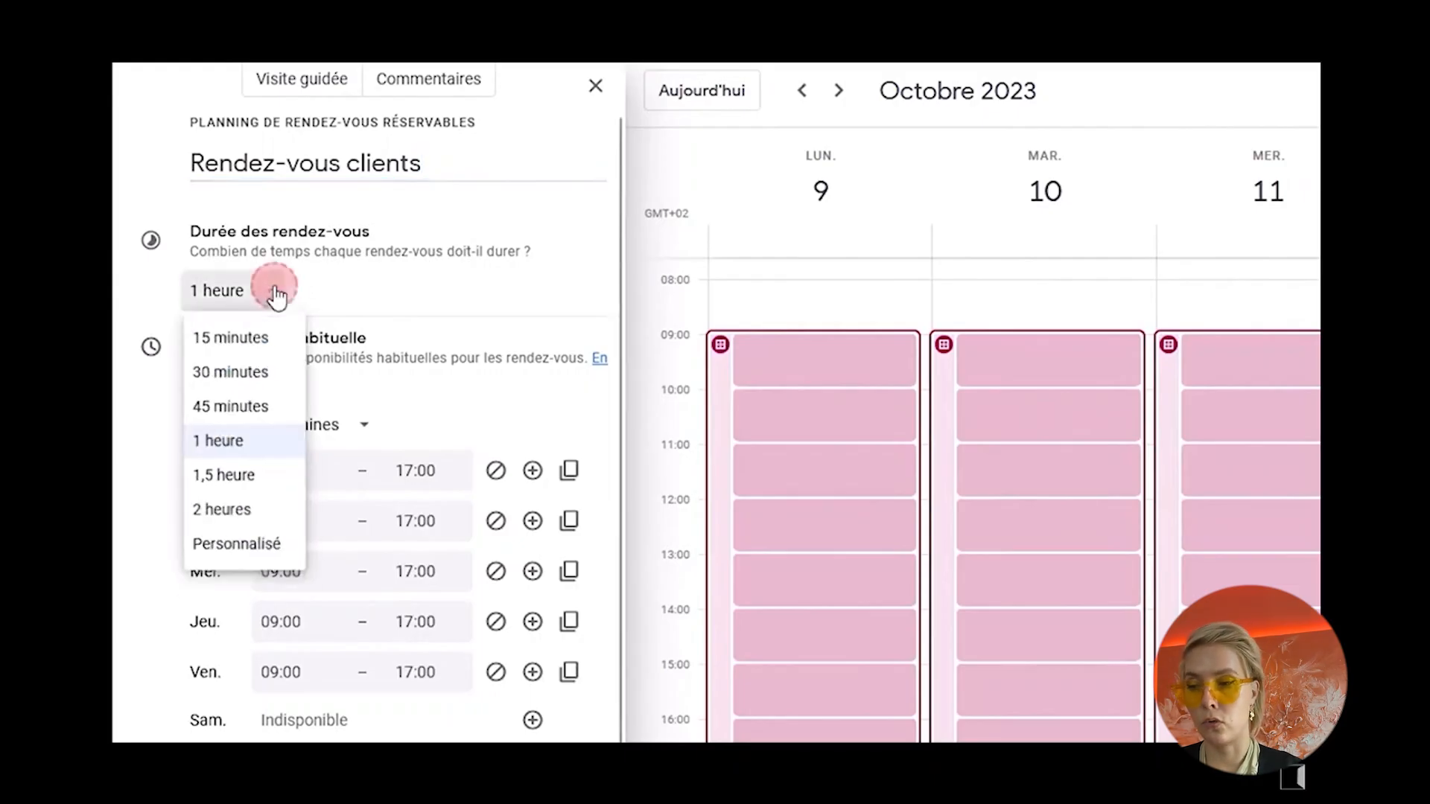
{"action": "left_click", "coordinate": [234, 417]}
{"action": "scroll", "coordinate": [383, 256], "scroll_direction": "down", "scroll_amount": 3}
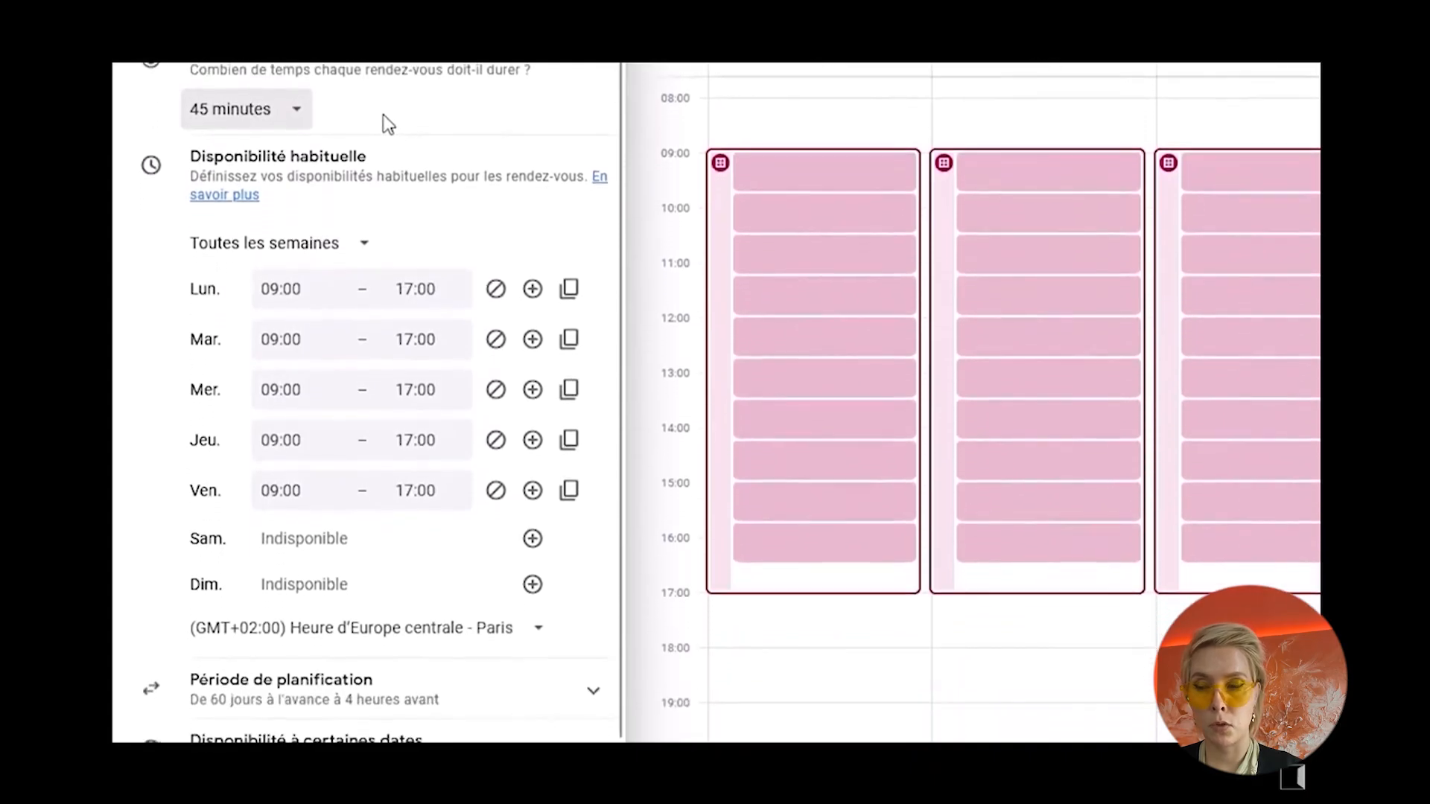
{"action": "scroll", "coordinate": [383, 124], "scroll_direction": "down", "scroll_amount": 1}
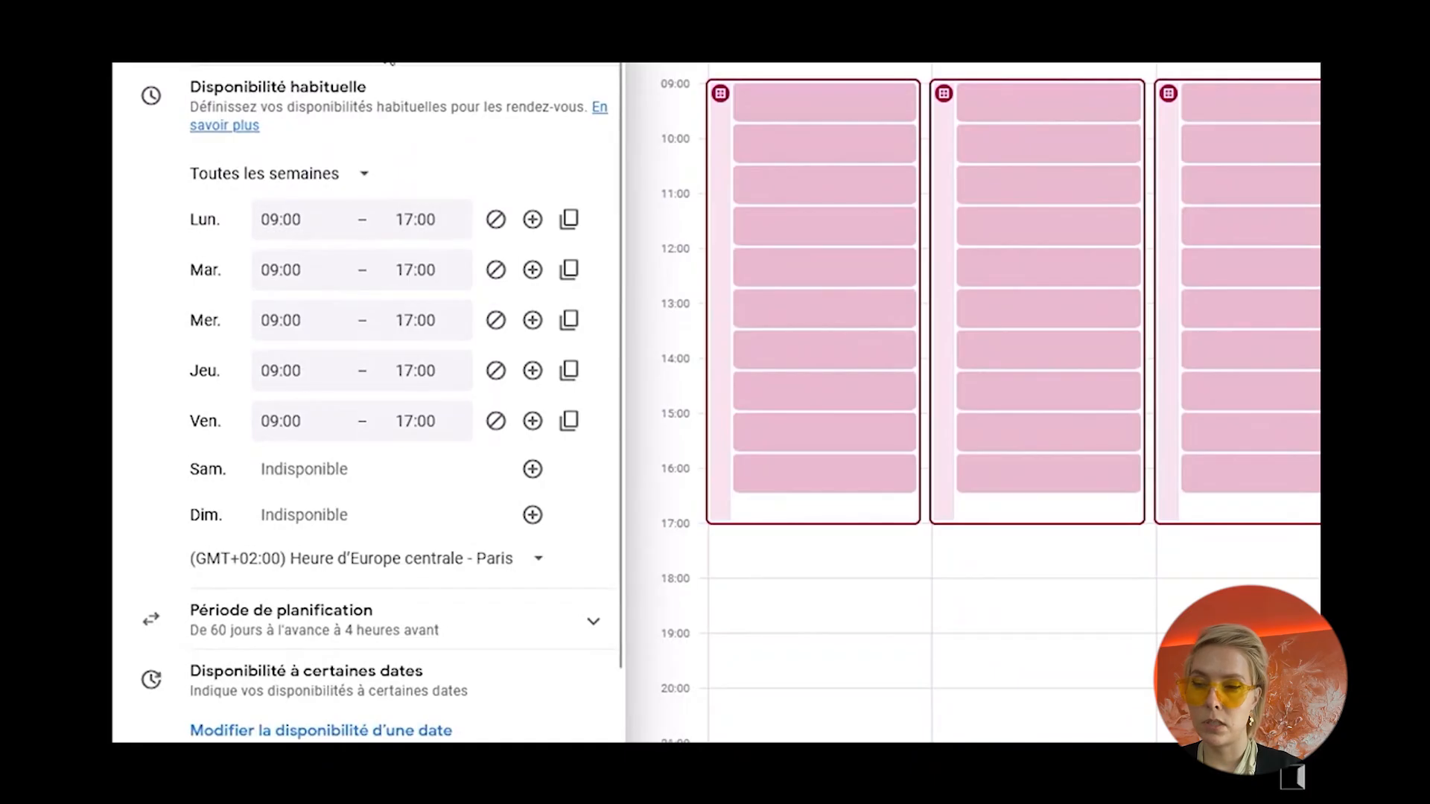
{"action": "left_click", "coordinate": [532, 470]}
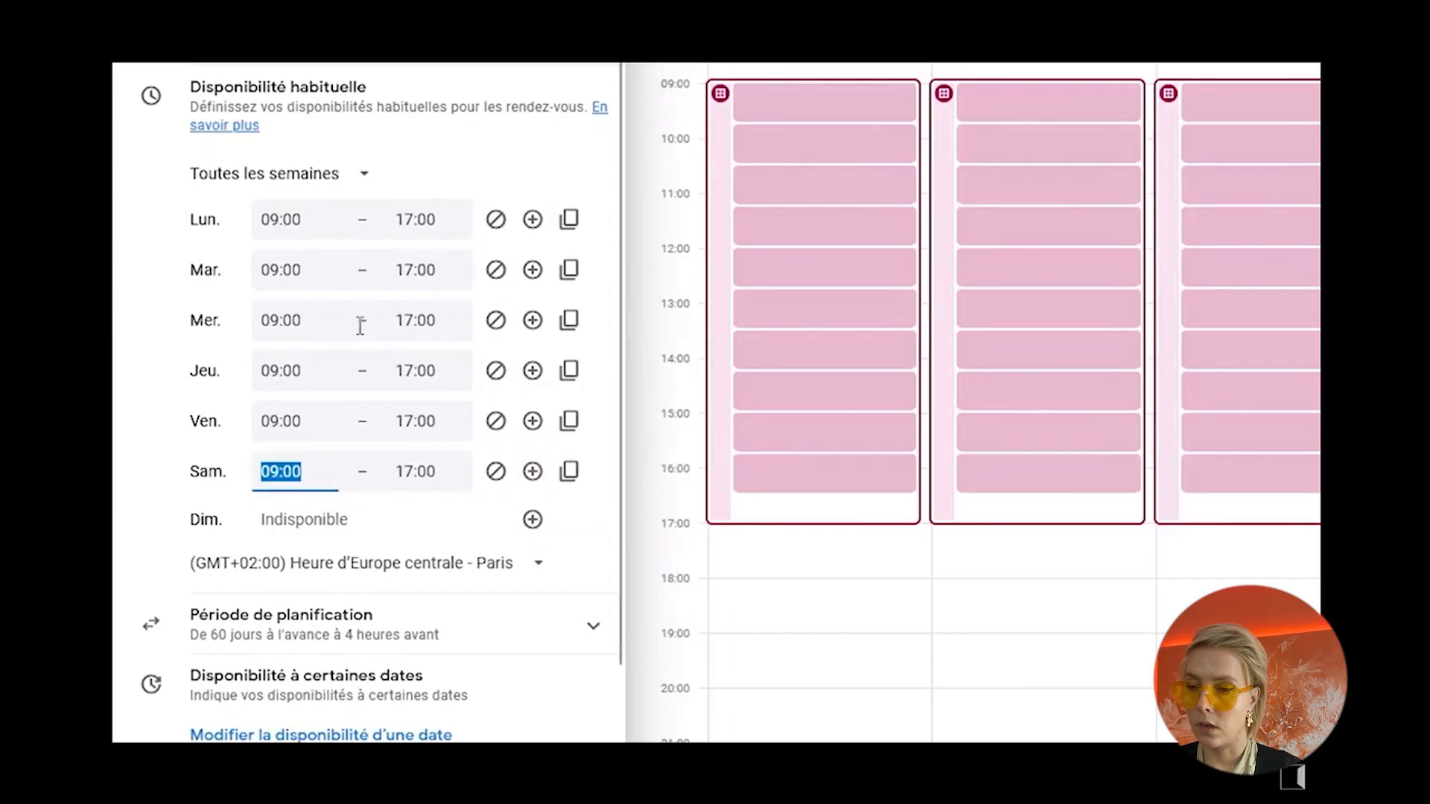
Step: Set Tuesday's availability to 08:30–12:30
{"action": "left_click", "coordinate": [318, 271]}
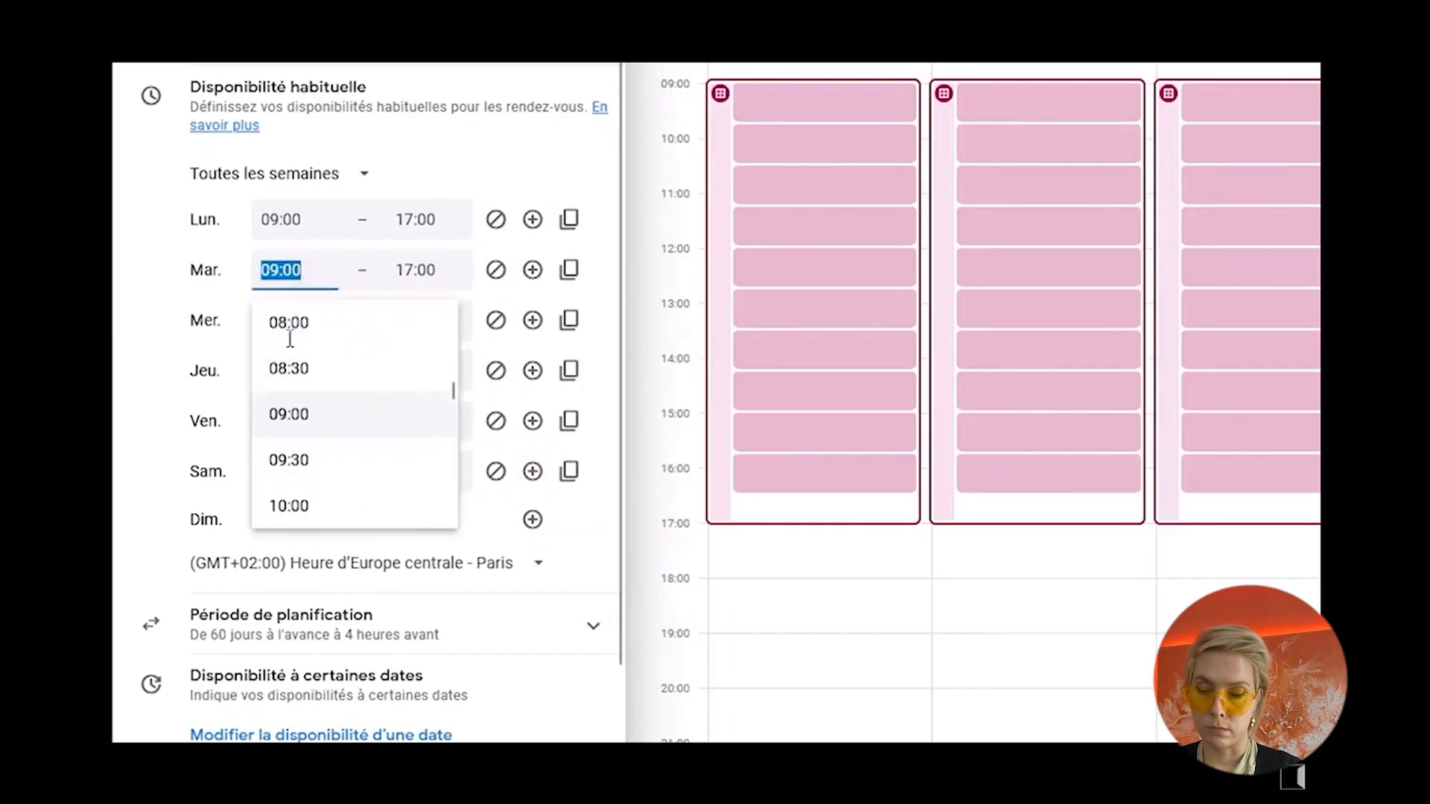
{"action": "left_click", "coordinate": [289, 370]}
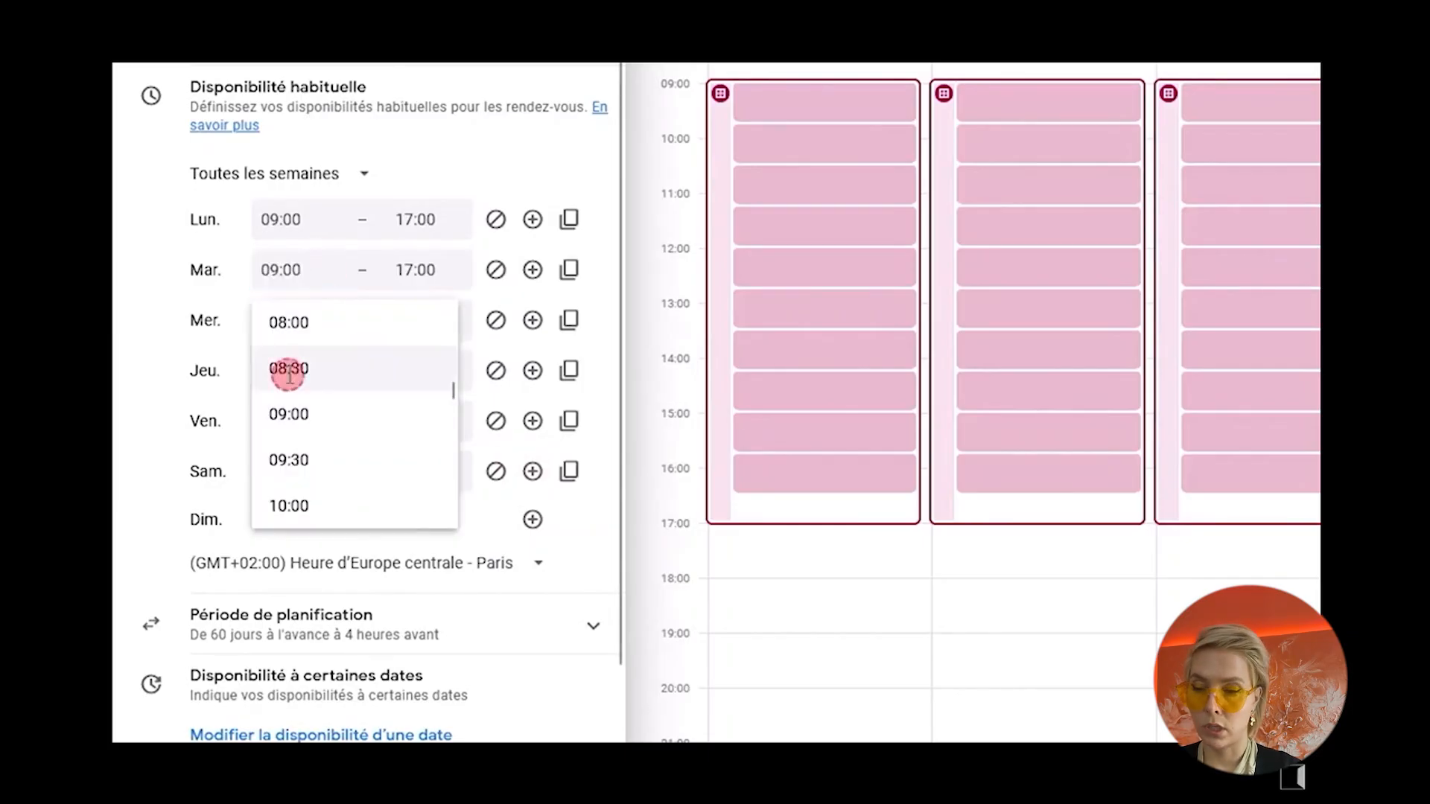
{"action": "left_click", "coordinate": [433, 271]}
{"action": "scroll", "coordinate": [477, 416], "scroll_direction": "up", "scroll_amount": 3}
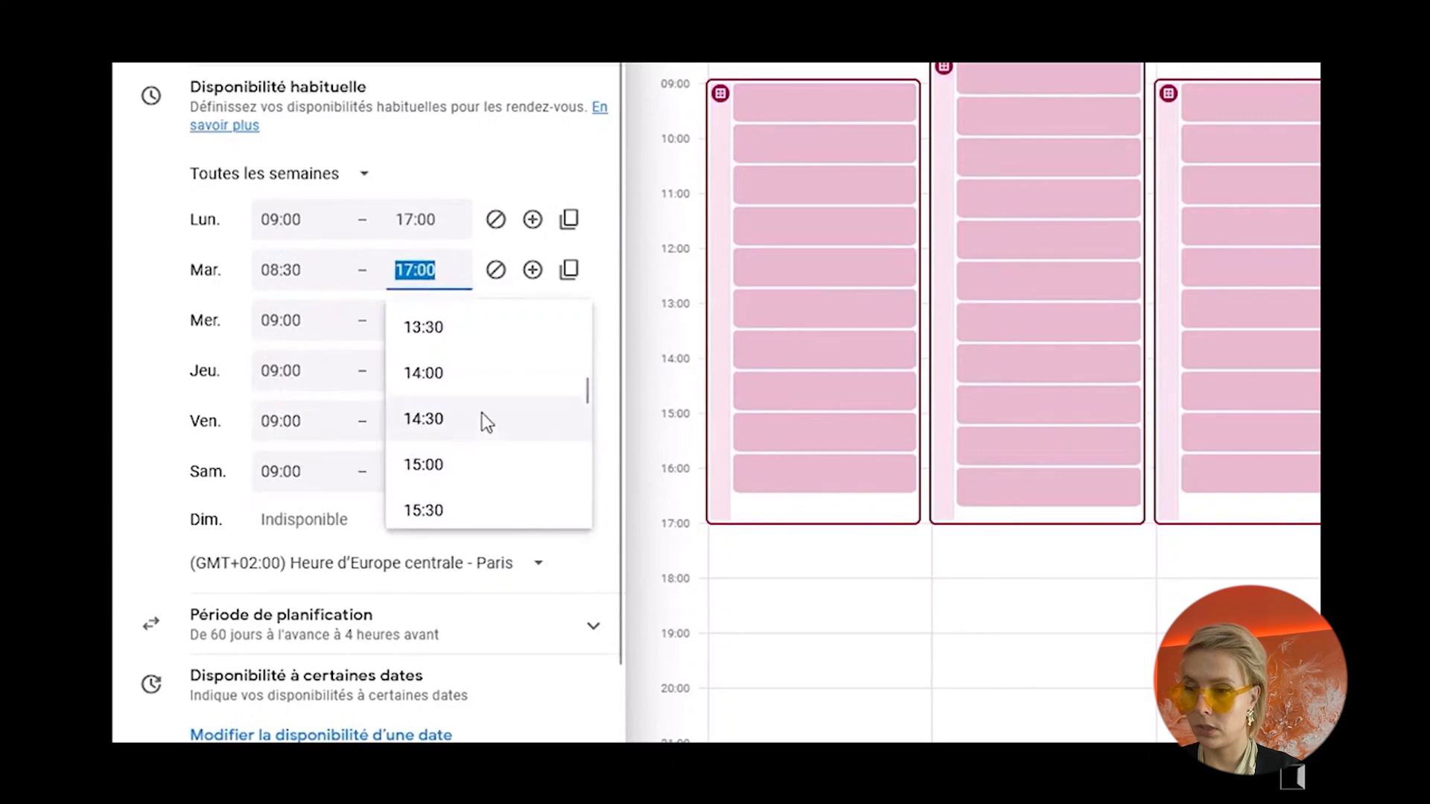
{"action": "scroll", "coordinate": [451, 370], "scroll_direction": "up", "scroll_amount": 2}
{"action": "left_click", "coordinate": [423, 353]}
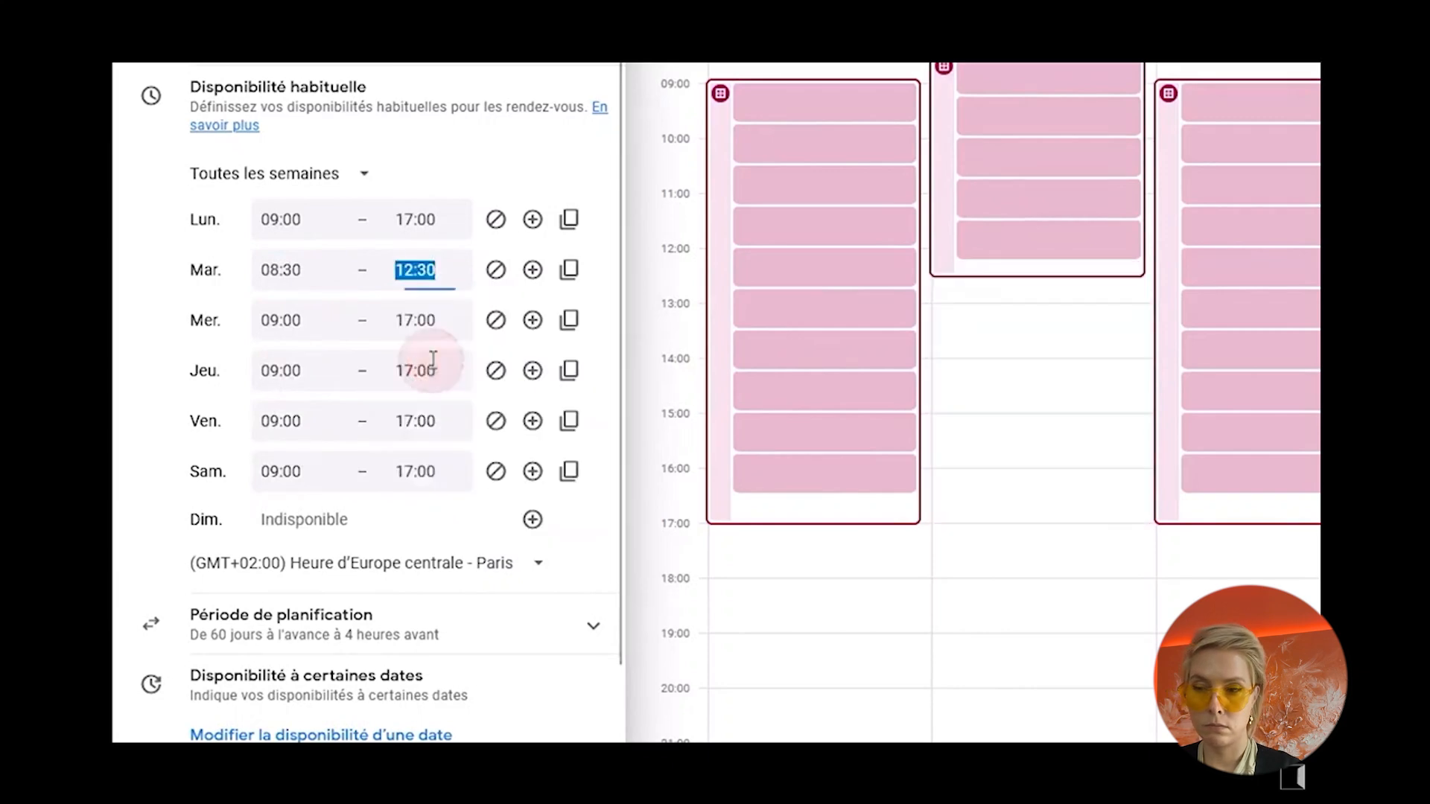
Step: Add a second Tuesday availability period from 14:00 to 18:30
{"action": "left_click", "coordinate": [534, 273]}
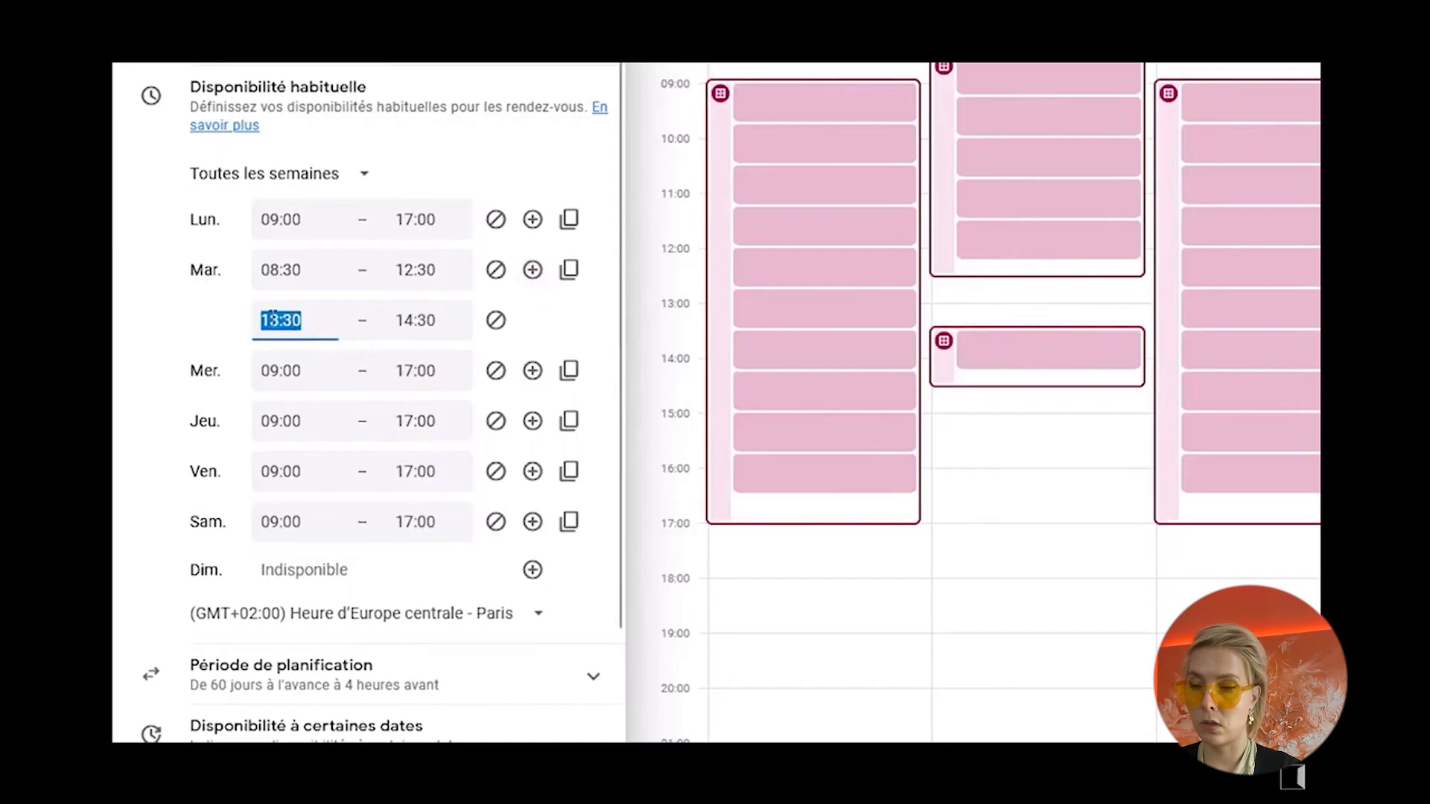
{"action": "left_click", "coordinate": [272, 319]}
{"action": "left_click", "coordinate": [292, 510]}
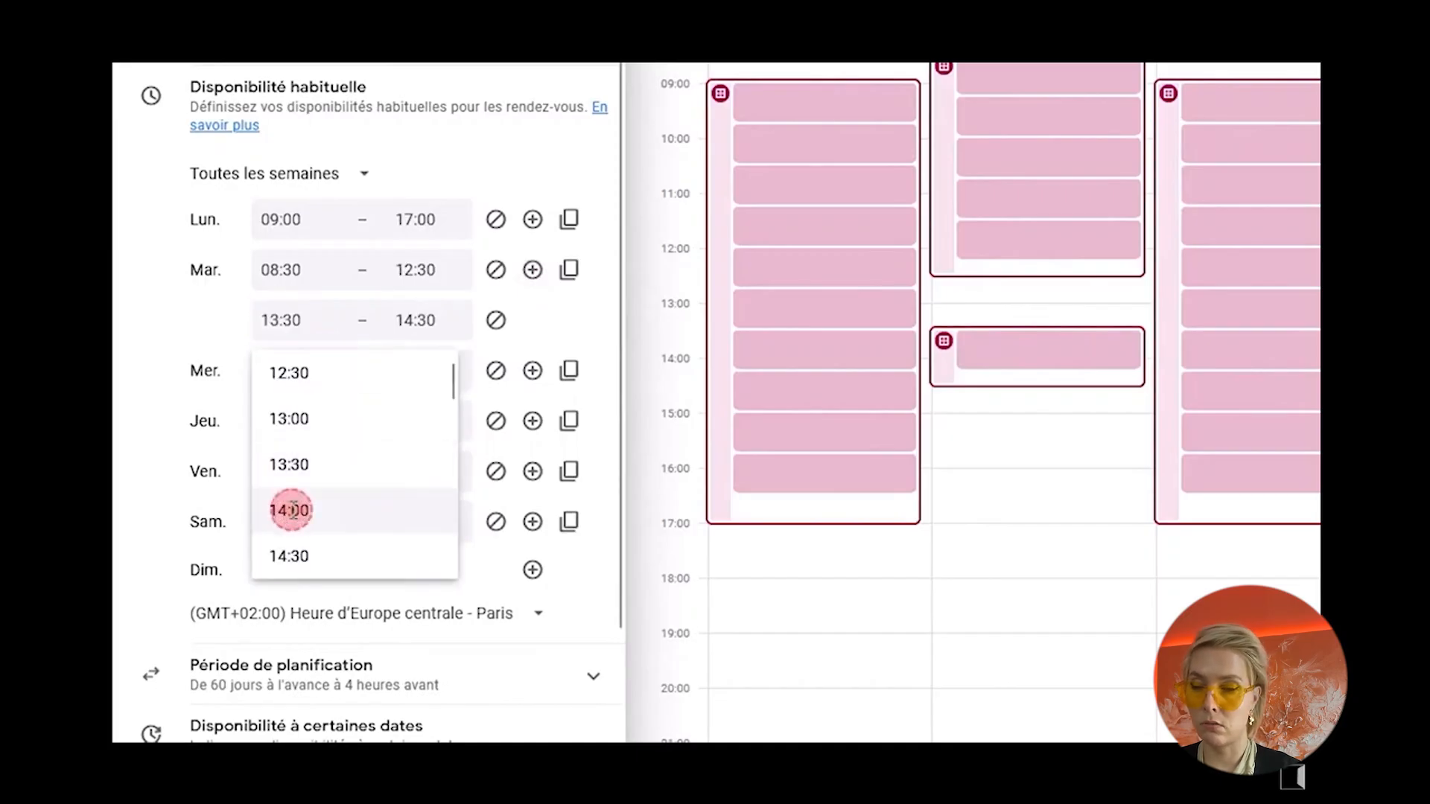
{"action": "left_click", "coordinate": [457, 319]}
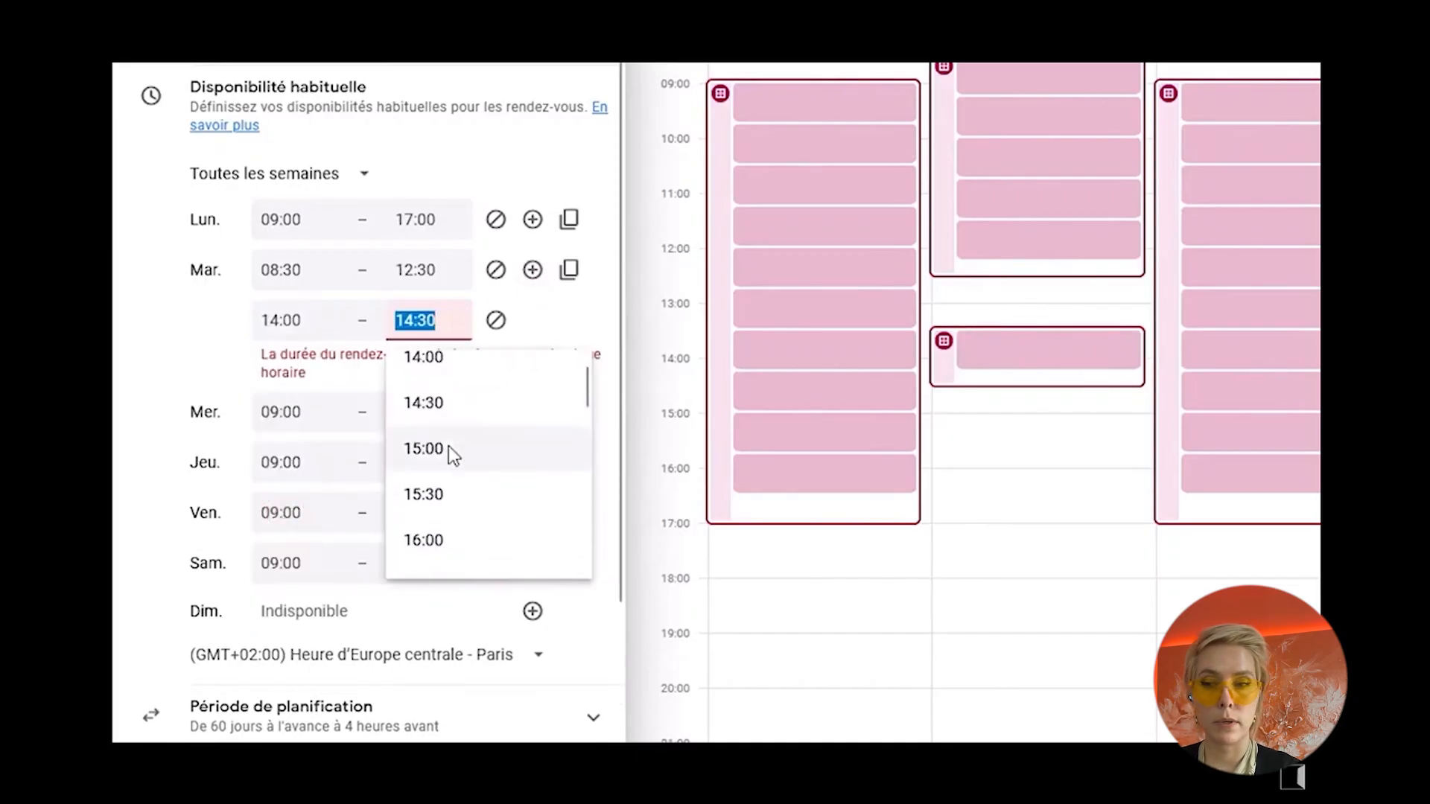
{"action": "scroll", "coordinate": [449, 447], "scroll_direction": "down", "scroll_amount": 3}
{"action": "left_click", "coordinate": [417, 550]}
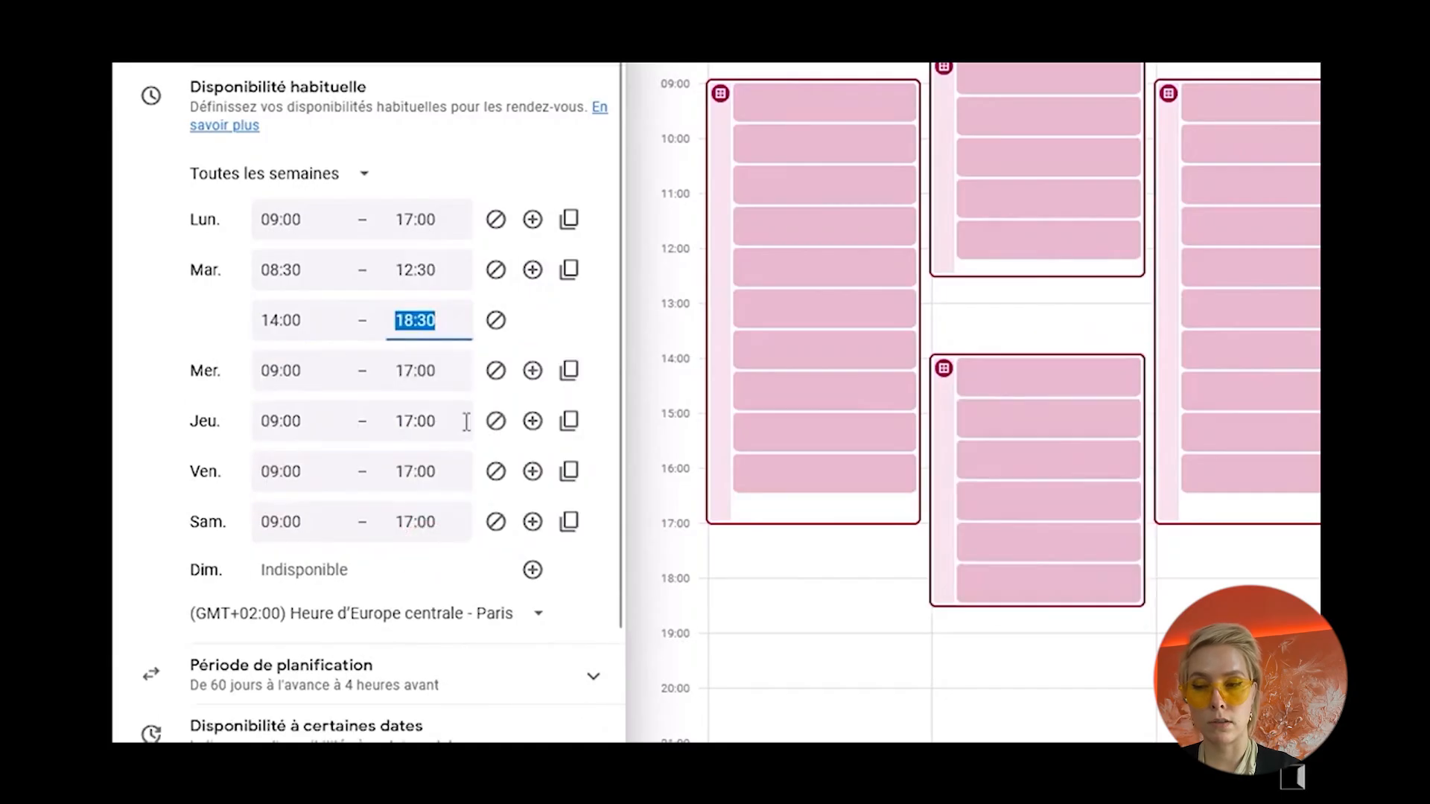
Step: Copy Tuesday's hours to all the other available days and remove Monday's 08:30–12:30 period
{"action": "left_click", "coordinate": [570, 271]}
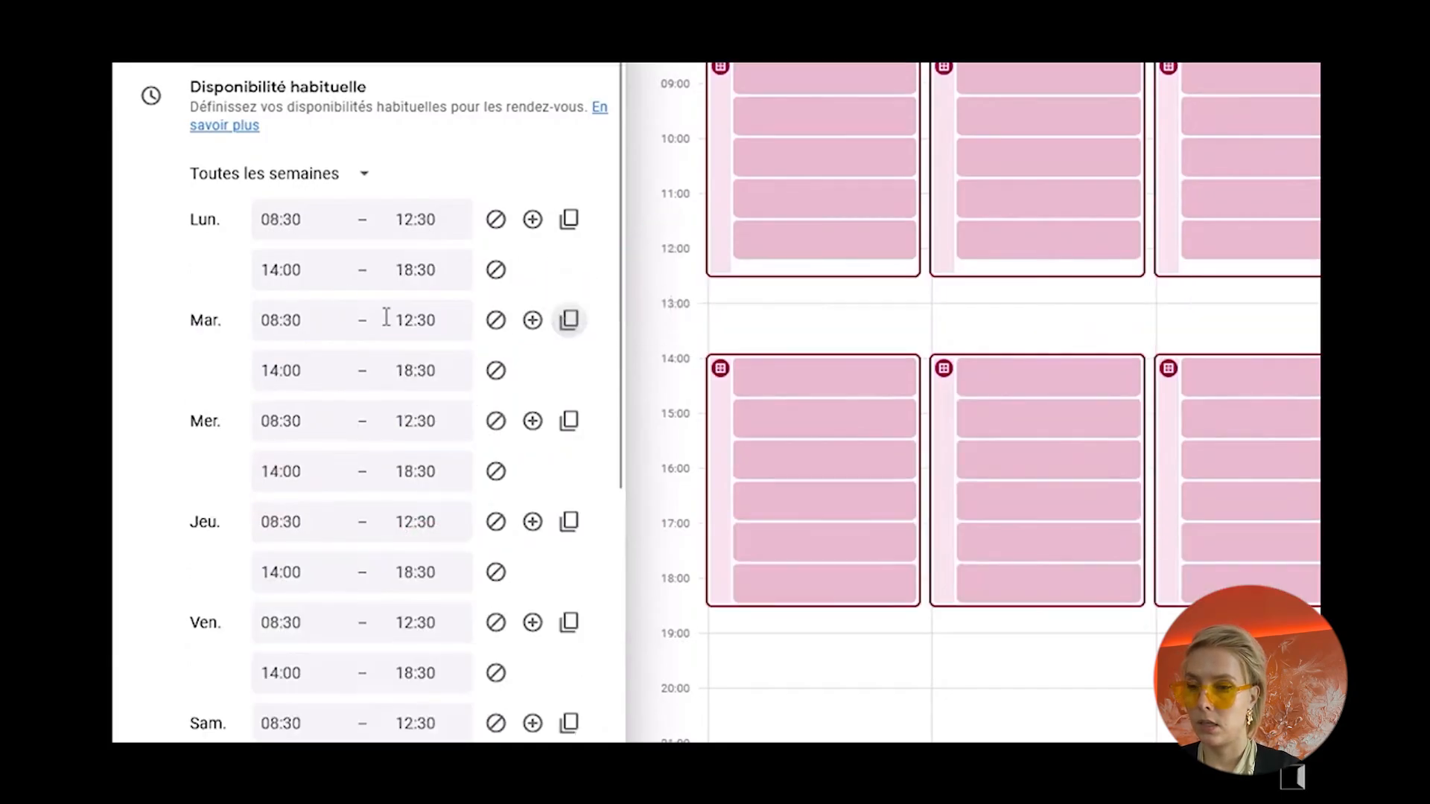
{"action": "scroll", "coordinate": [283, 714], "scroll_direction": "down", "scroll_amount": 2}
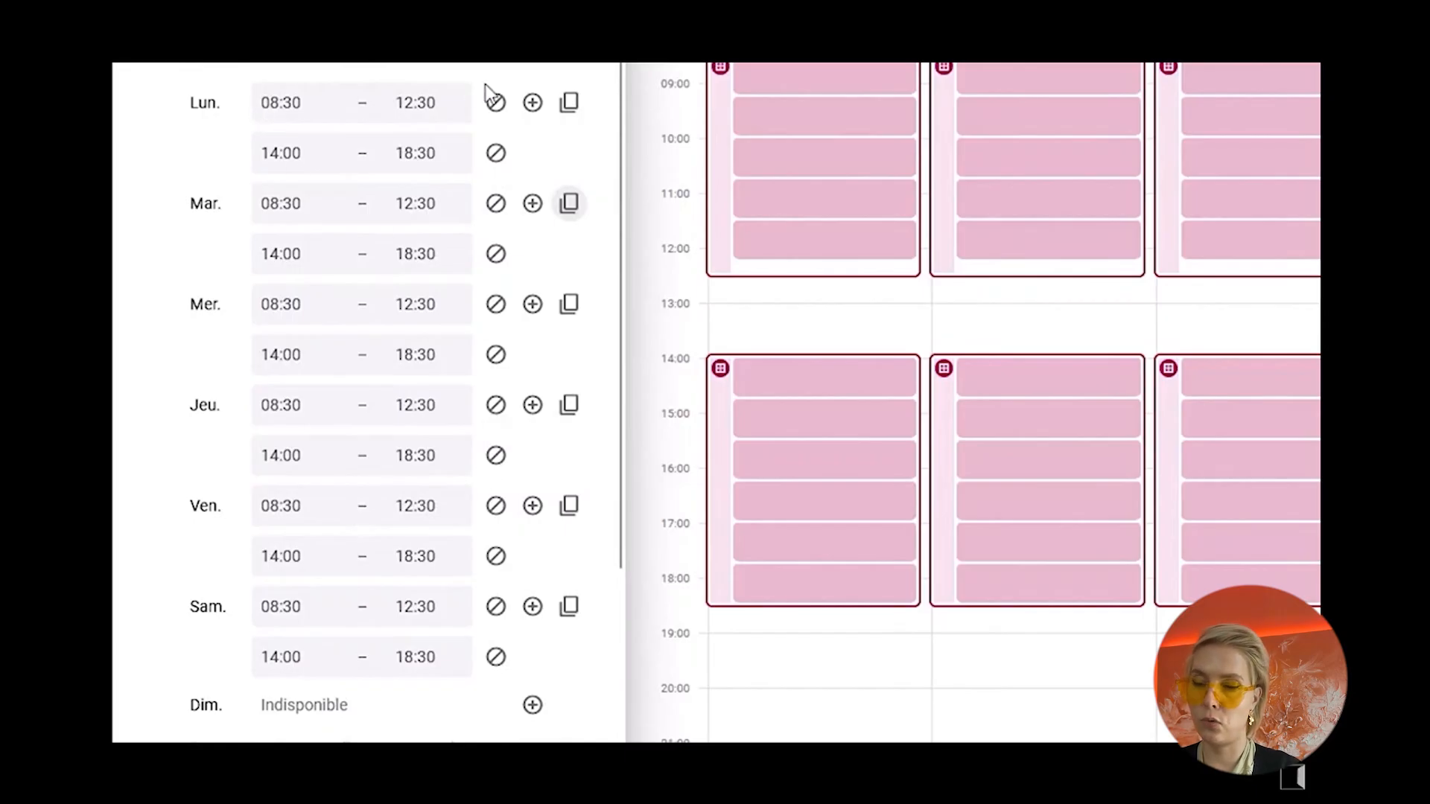
{"action": "left_click", "coordinate": [496, 102]}
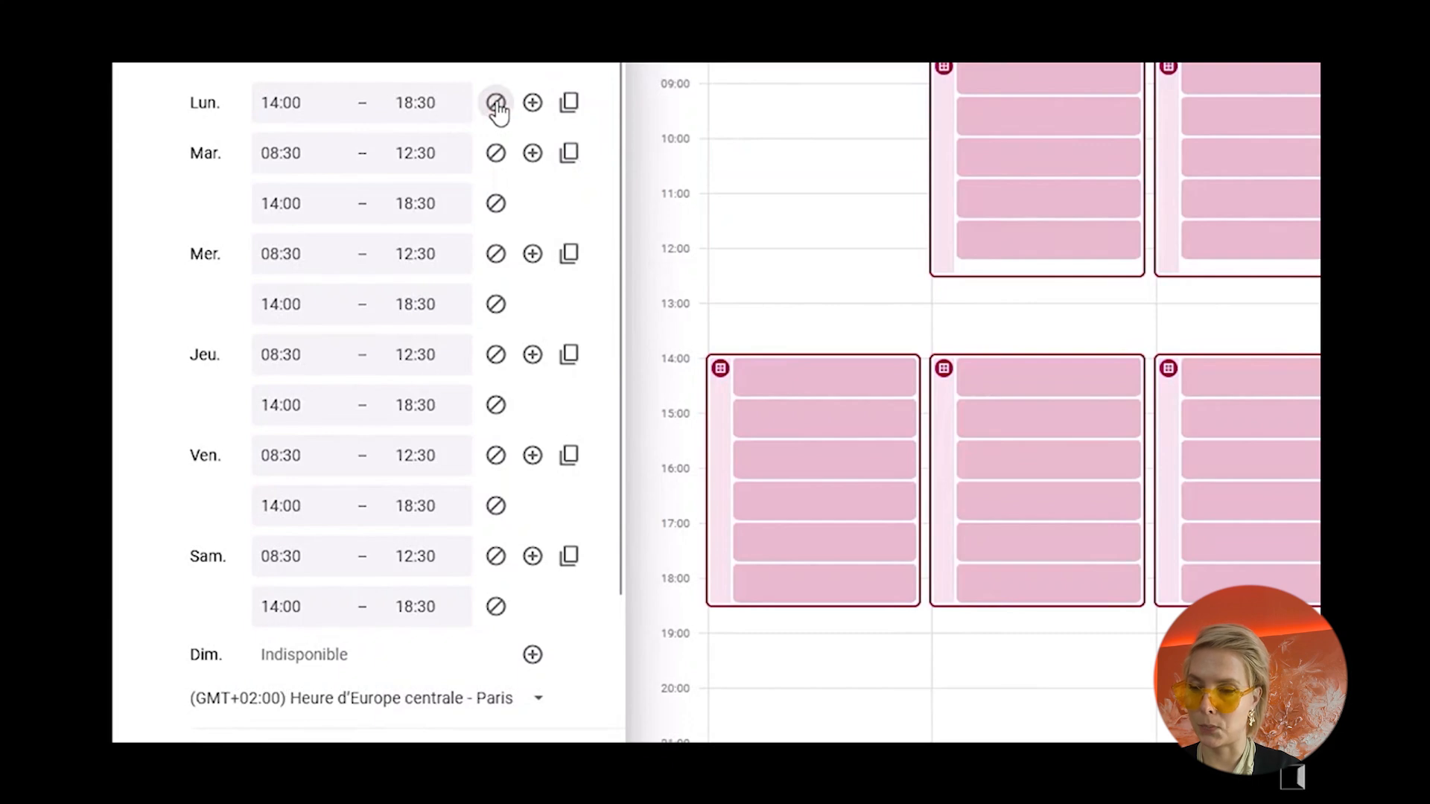
Step: In the scheduling window settings, limit bookings to at most 364 days ahead and at least 24 hours before the appointment
{"action": "scroll", "coordinate": [432, 250], "scroll_direction": "down", "scroll_amount": 3}
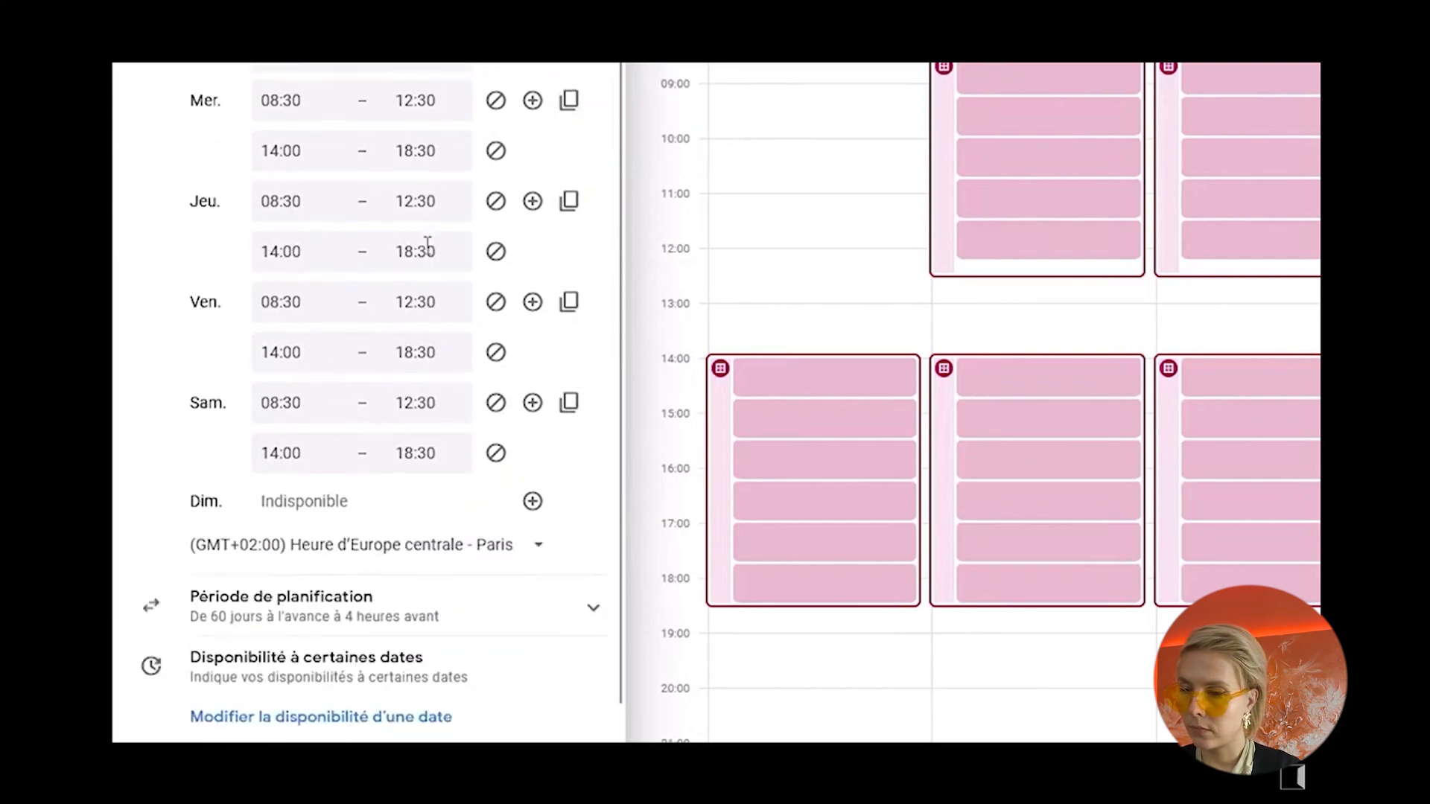
{"action": "scroll", "coordinate": [425, 332], "scroll_direction": "down", "scroll_amount": 1}
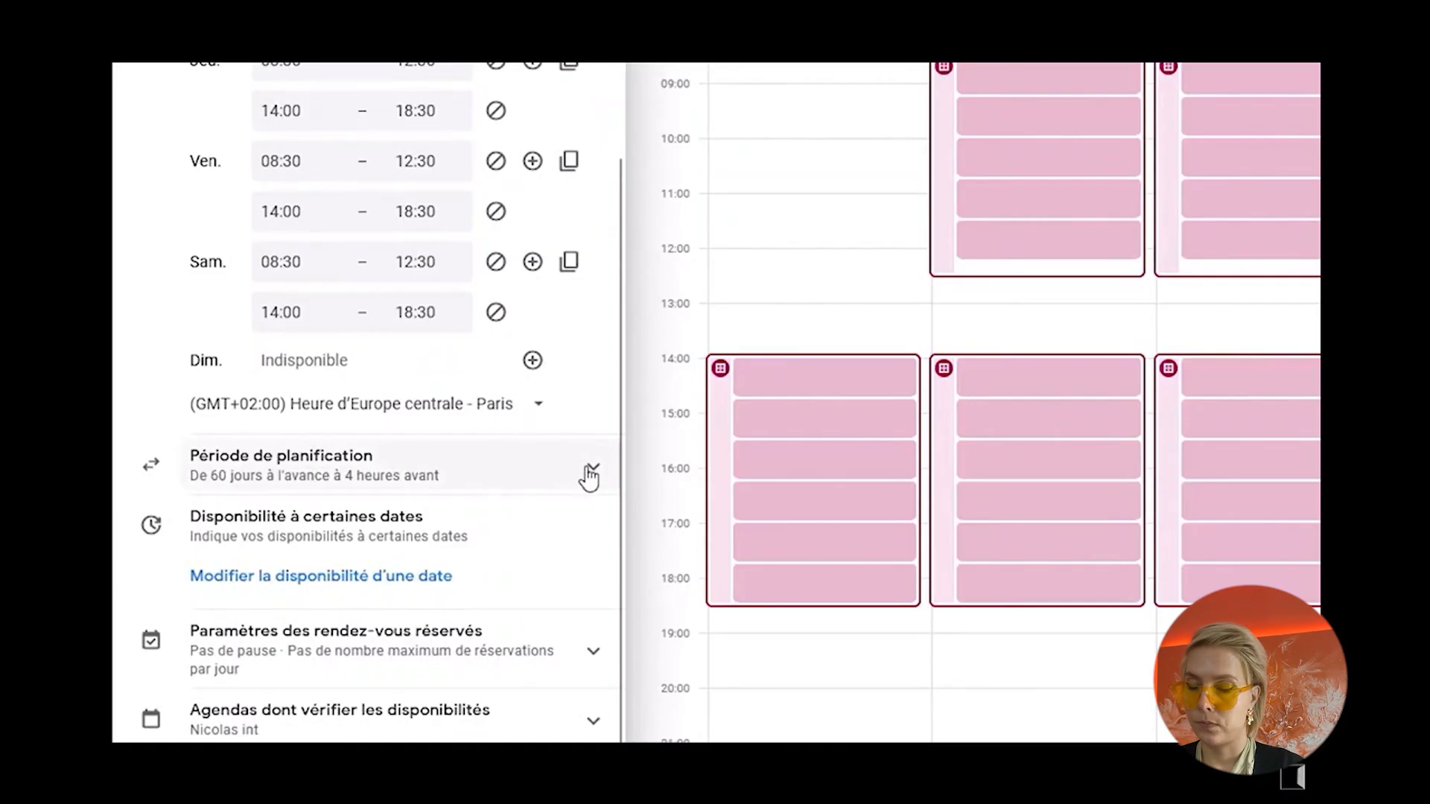
{"action": "left_click", "coordinate": [586, 468]}
{"action": "scroll", "coordinate": [578, 479], "scroll_direction": "down", "scroll_amount": 3}
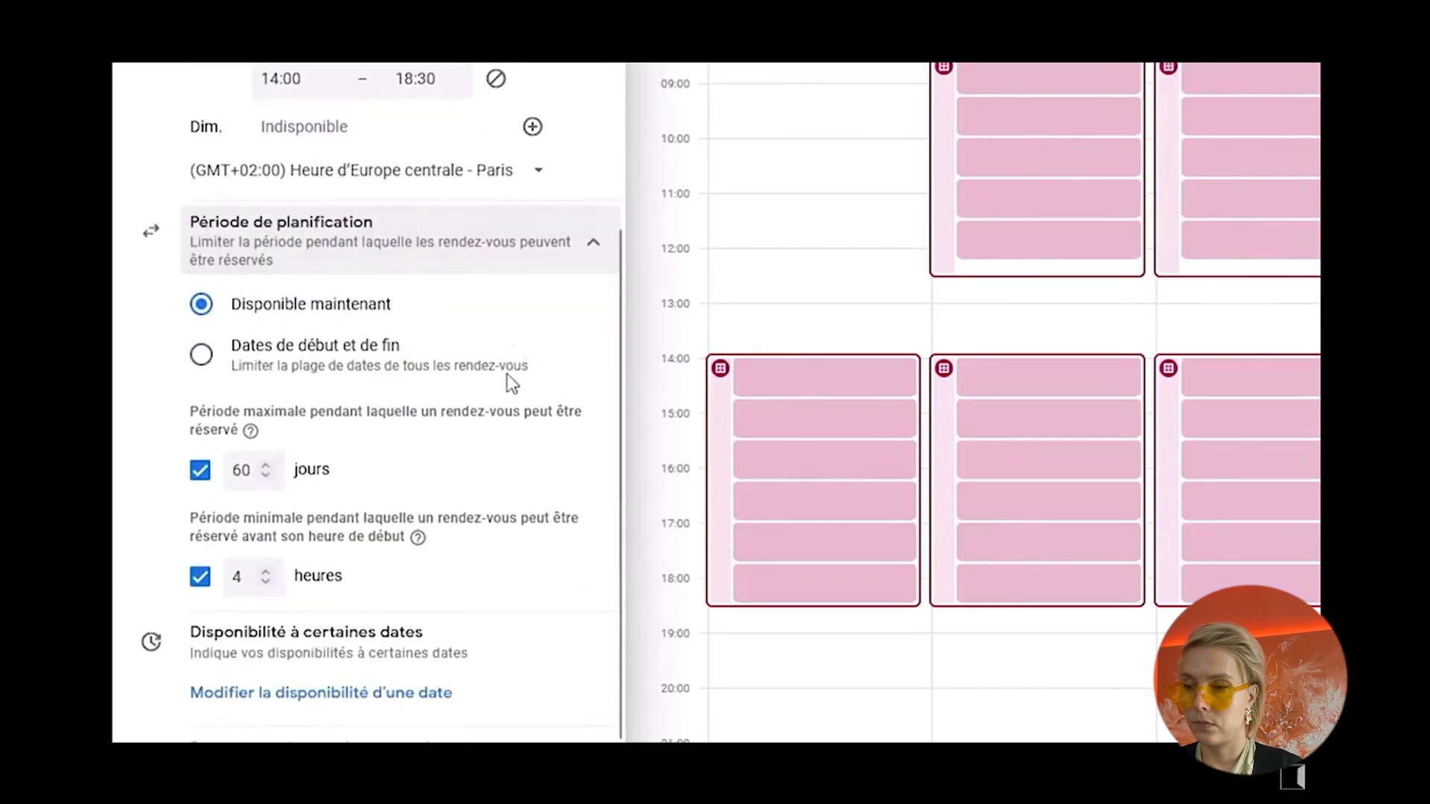
{"action": "scroll", "coordinate": [531, 321], "scroll_direction": "down", "scroll_amount": 2}
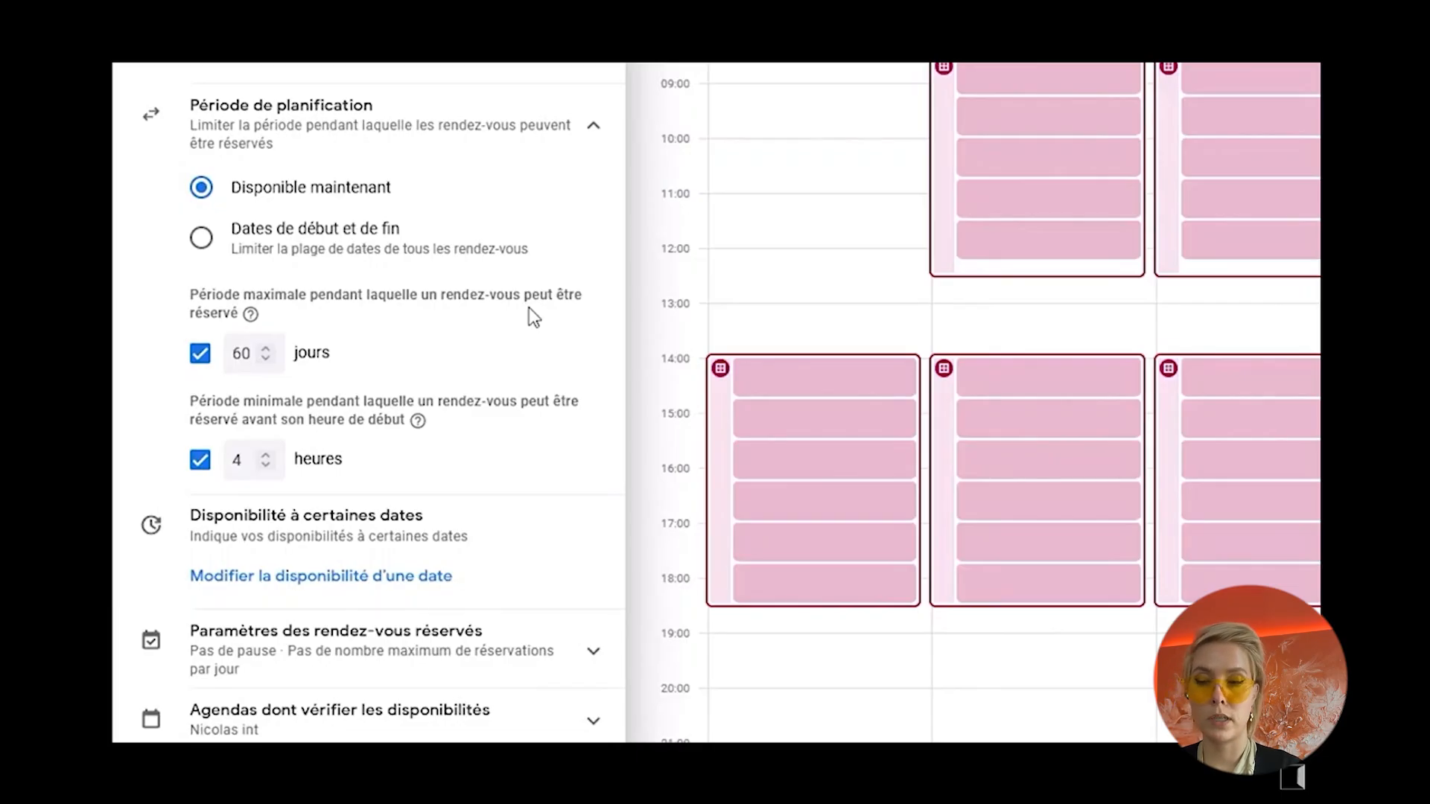
{"action": "double_click", "coordinate": [248, 358]}
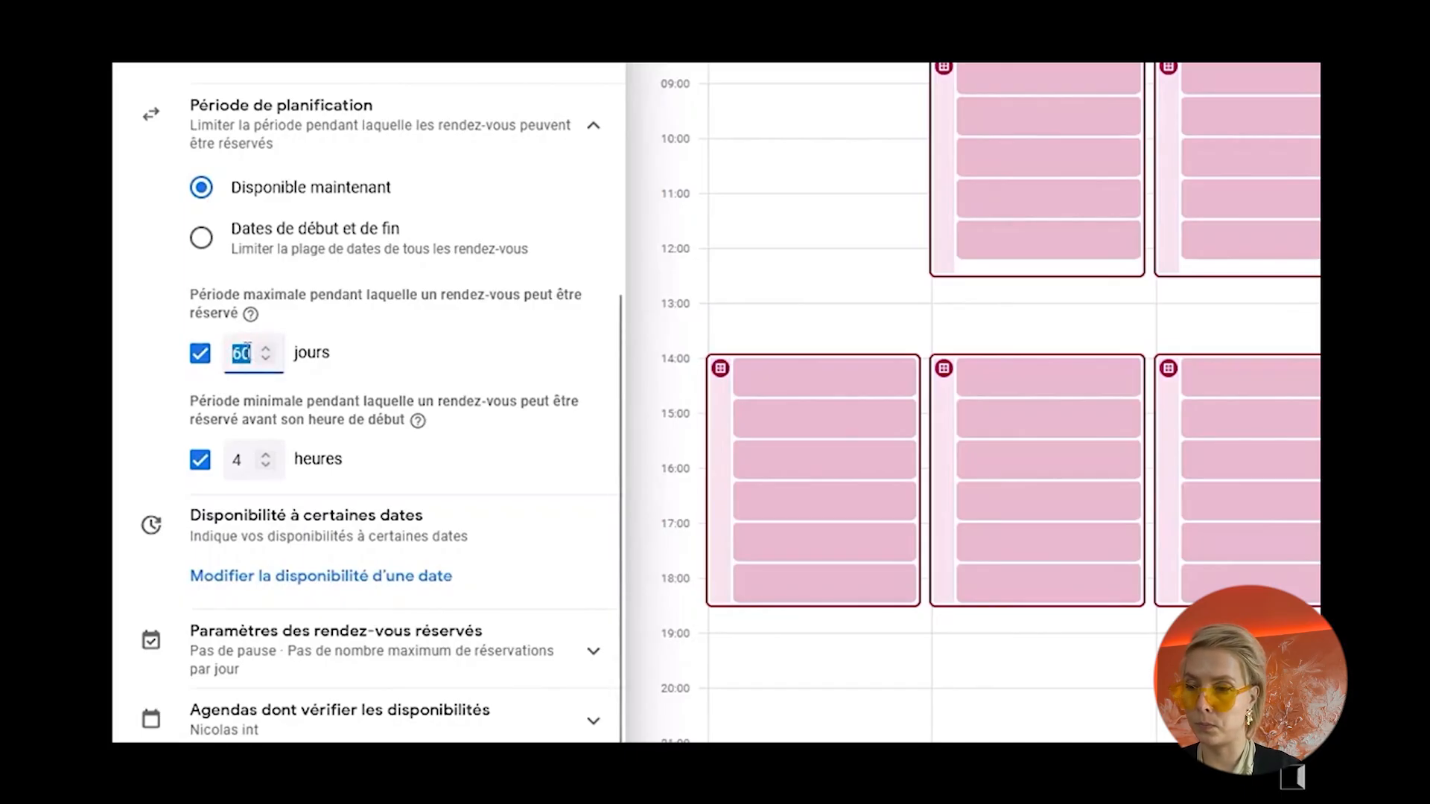
{"action": "type", "text": "36"}
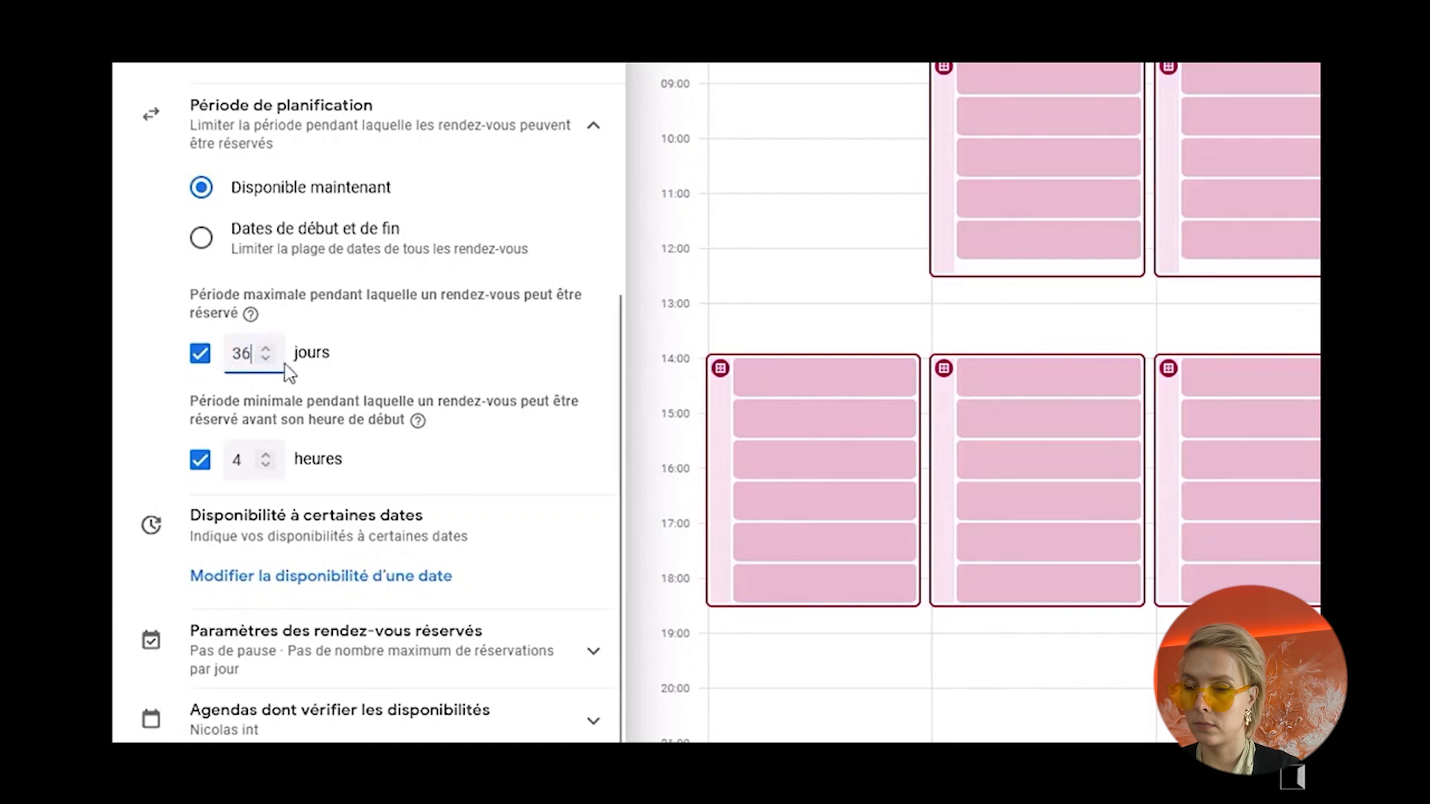
{"action": "type", "text": "4"}
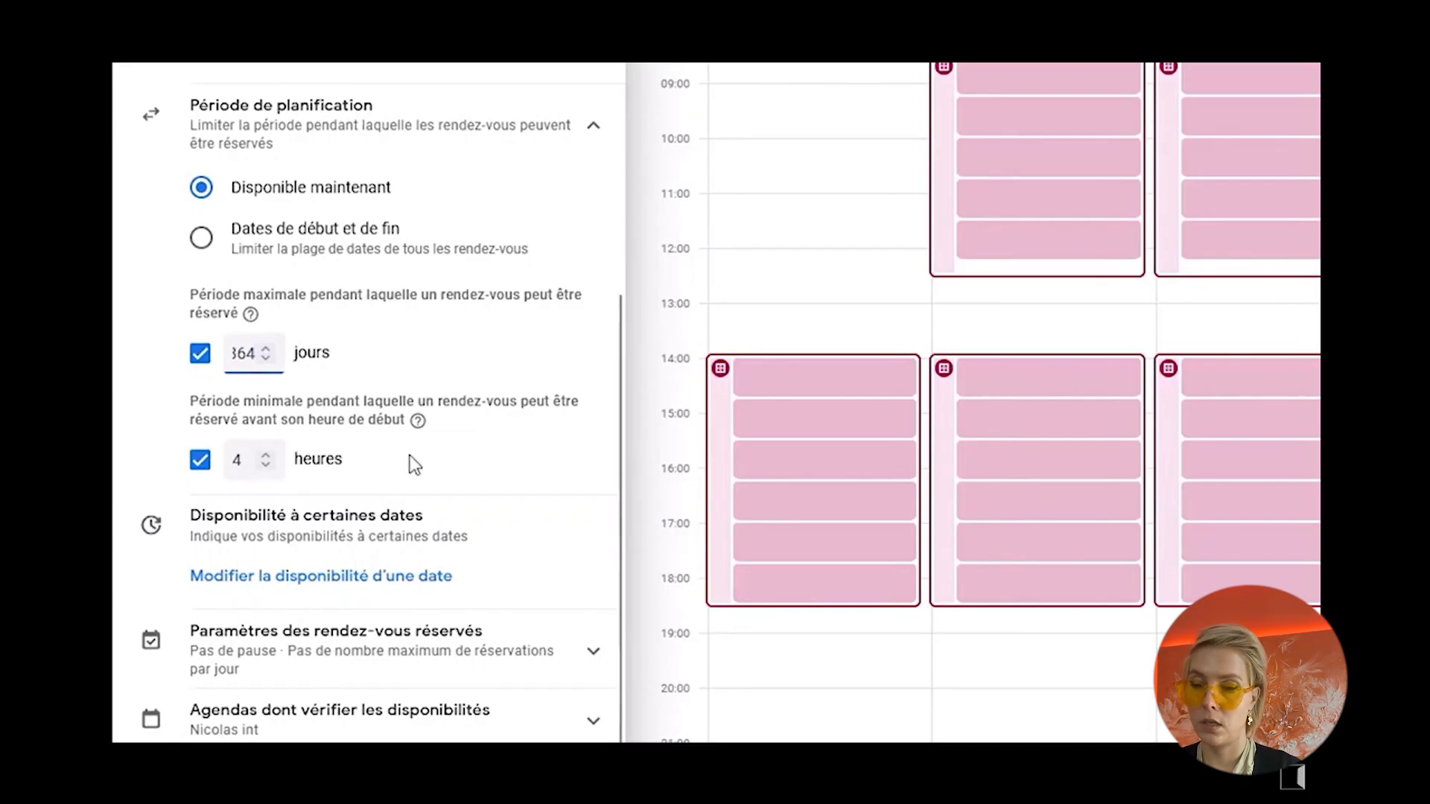
{"action": "left_click", "coordinate": [237, 463]}
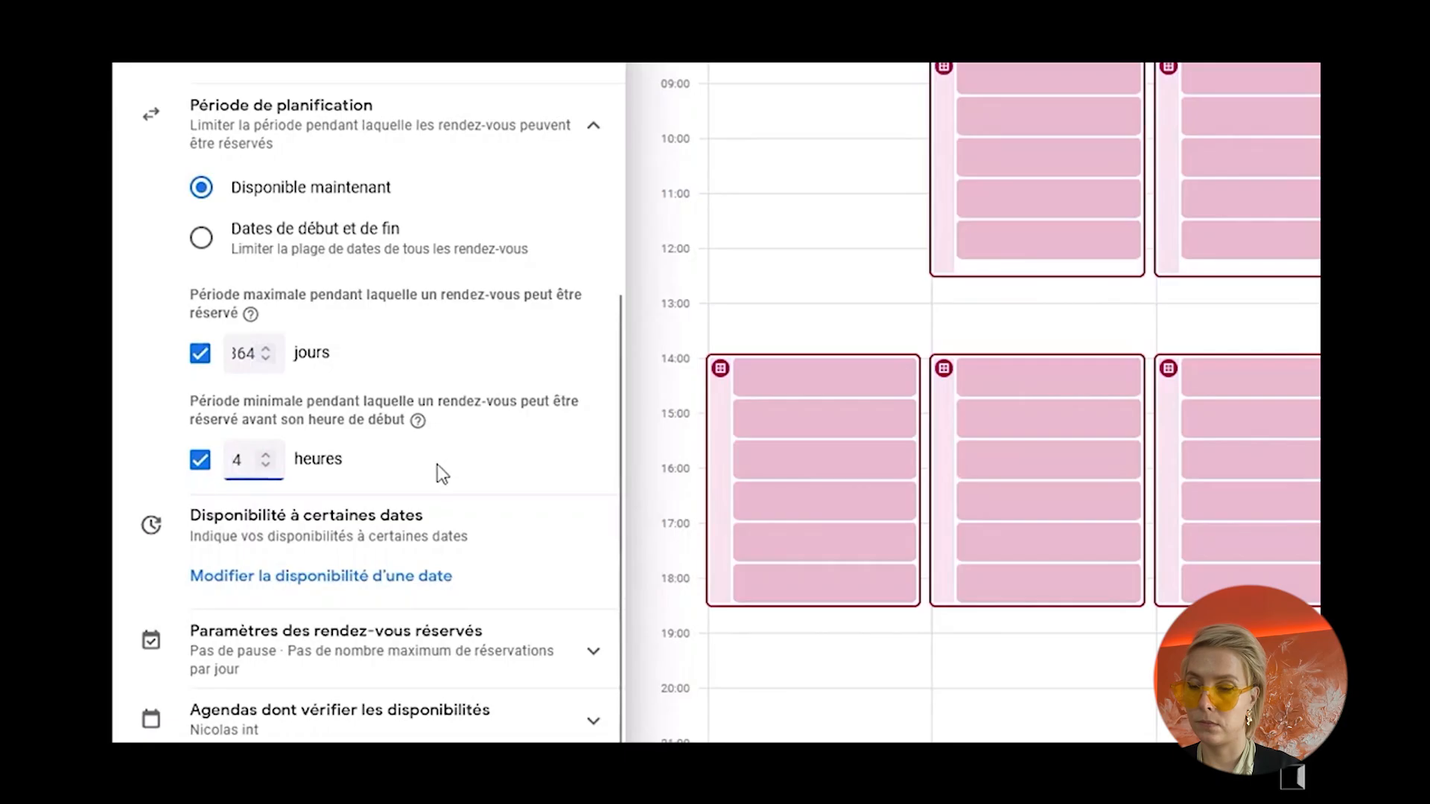
{"action": "type", "text": "2"}
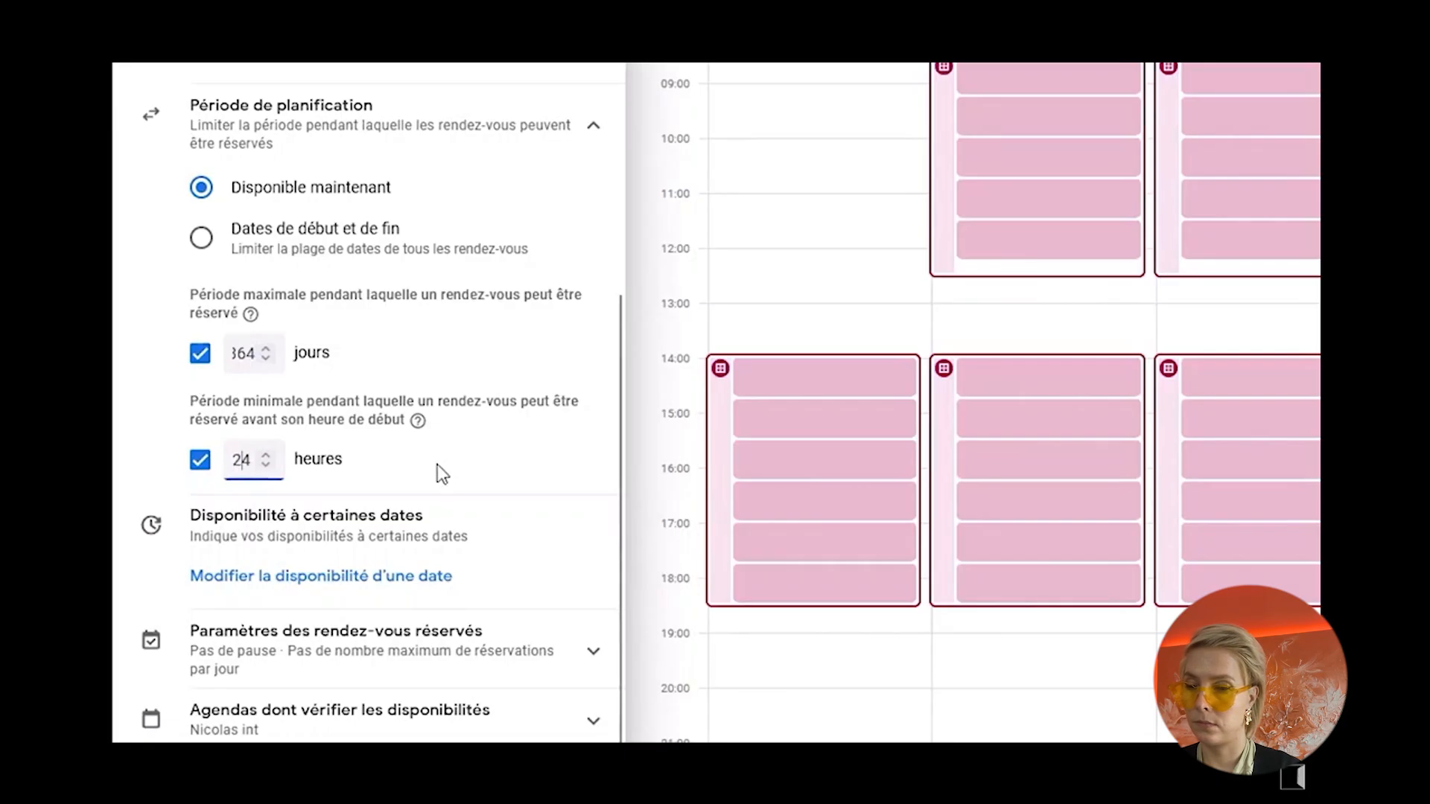
Step: Add a date-specific exception for 12 October 2023 and make the whole day unavailable
{"action": "scroll", "coordinate": [438, 466], "scroll_direction": "down", "scroll_amount": 3}
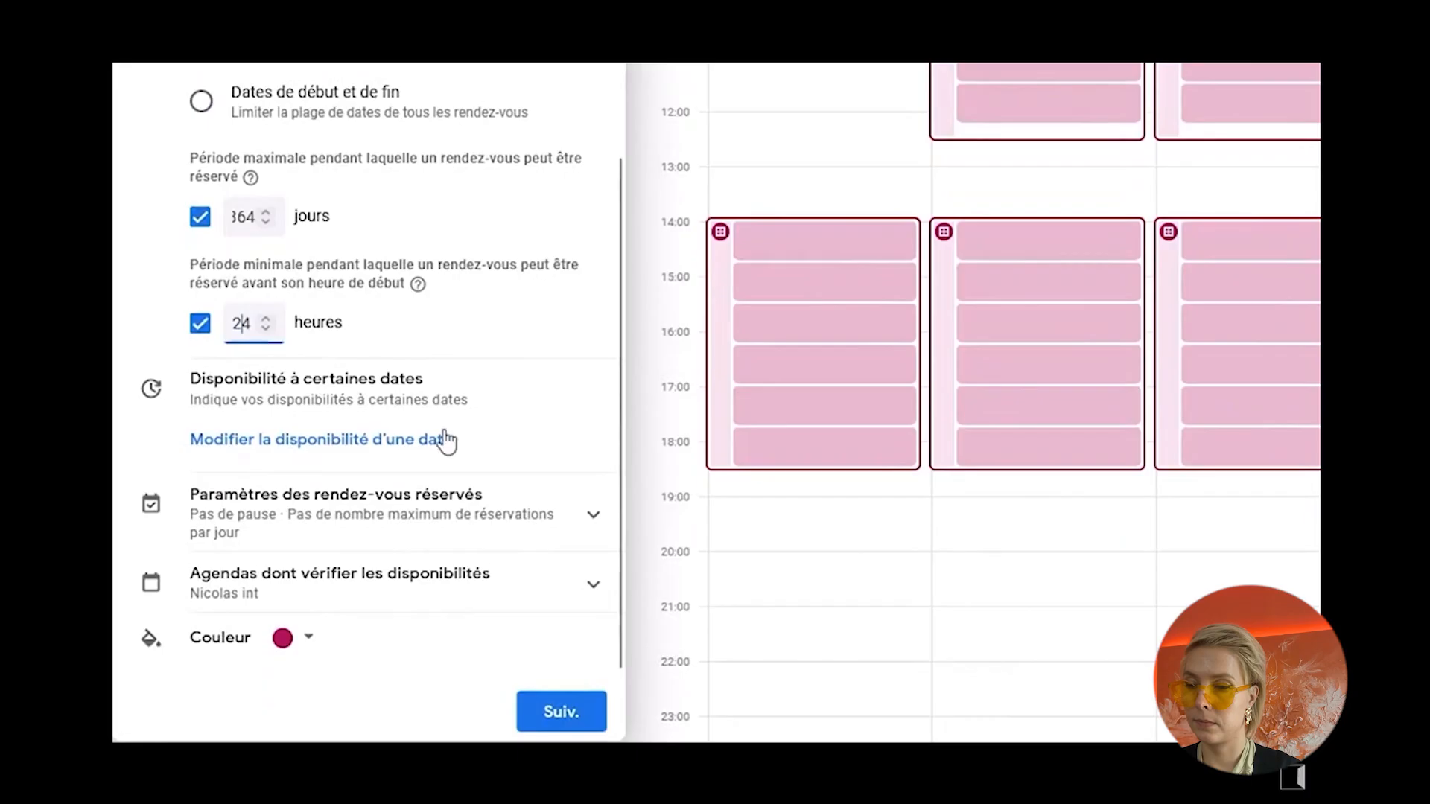
{"action": "left_click", "coordinate": [352, 449]}
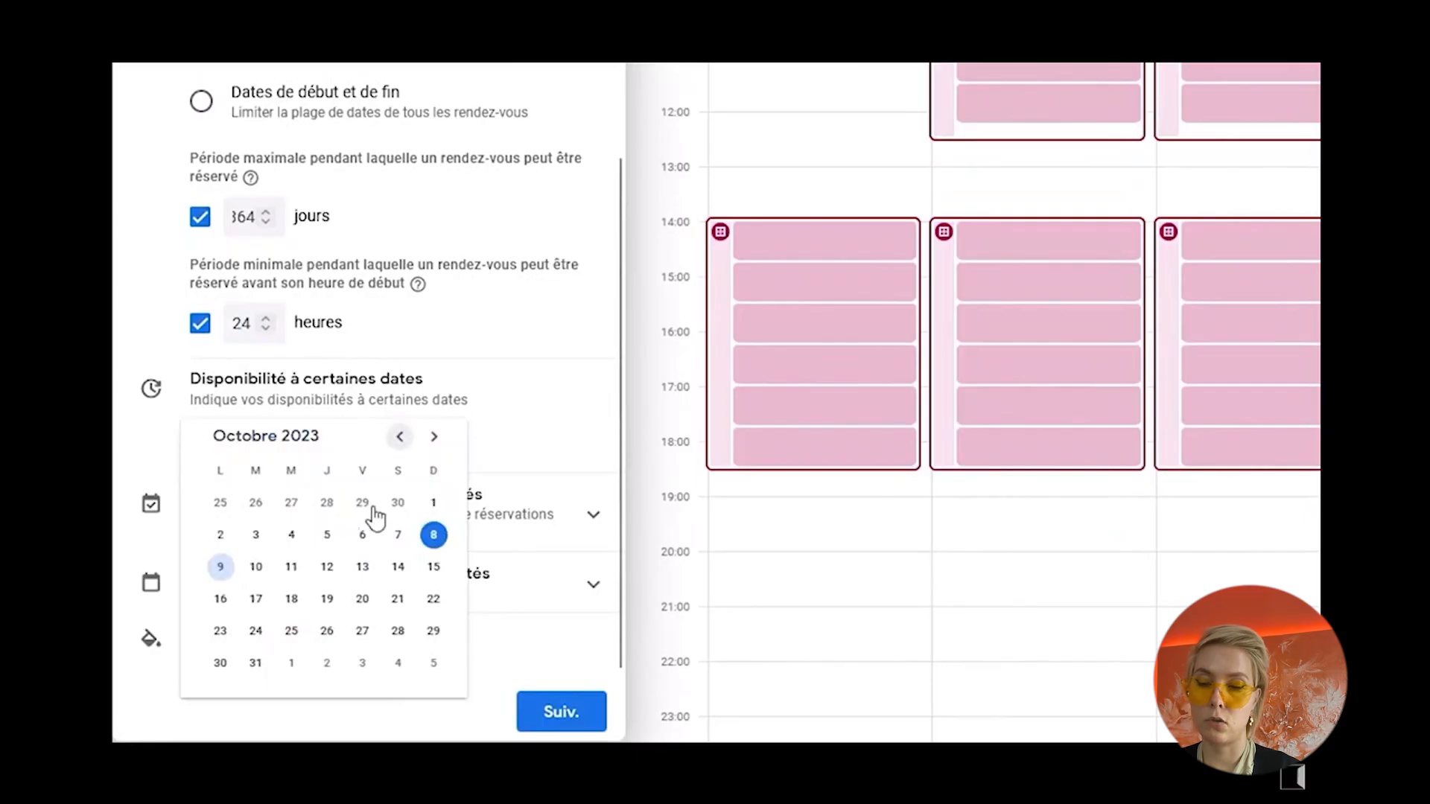
{"action": "left_click", "coordinate": [324, 574]}
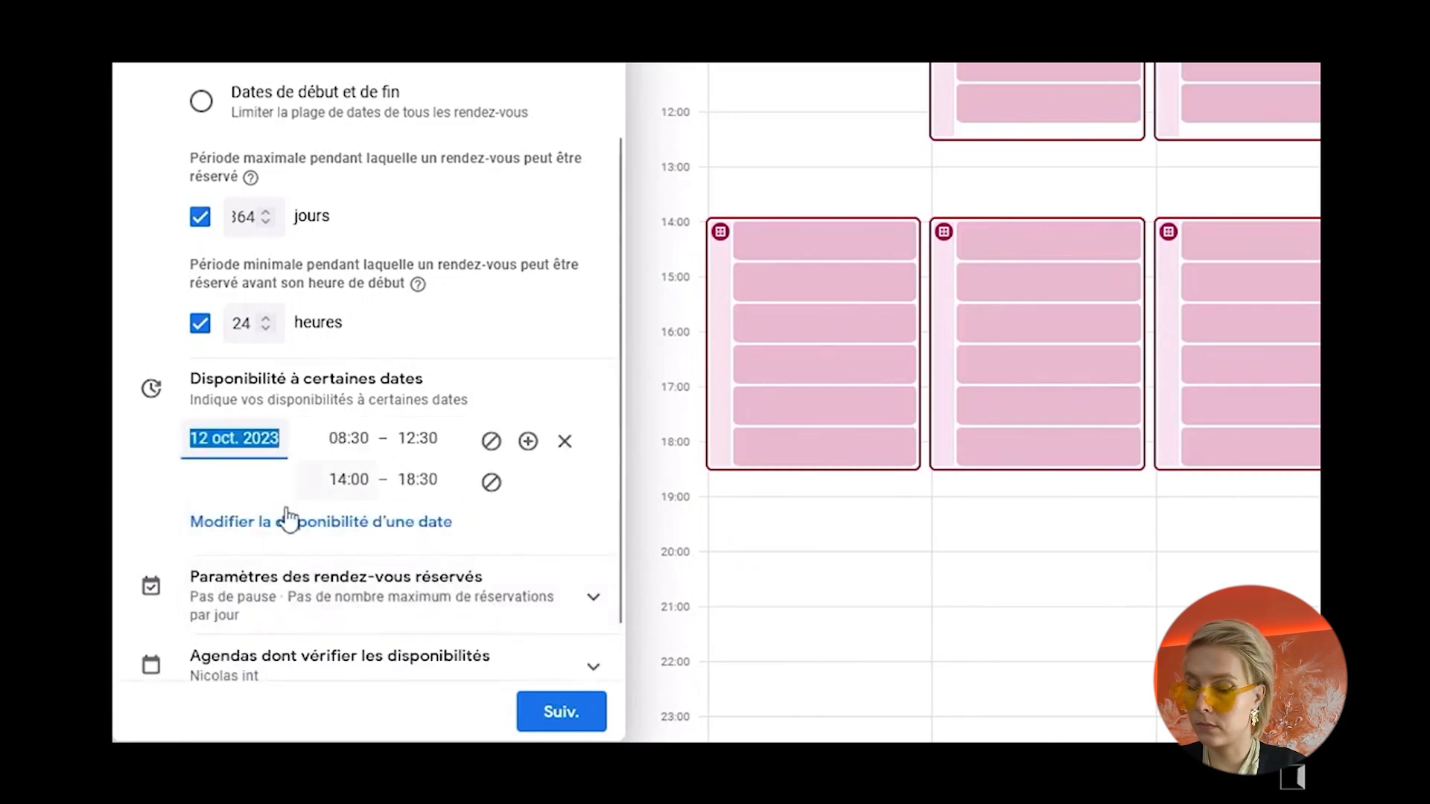
{"action": "left_click", "coordinate": [493, 444]}
{"action": "left_click", "coordinate": [492, 447]}
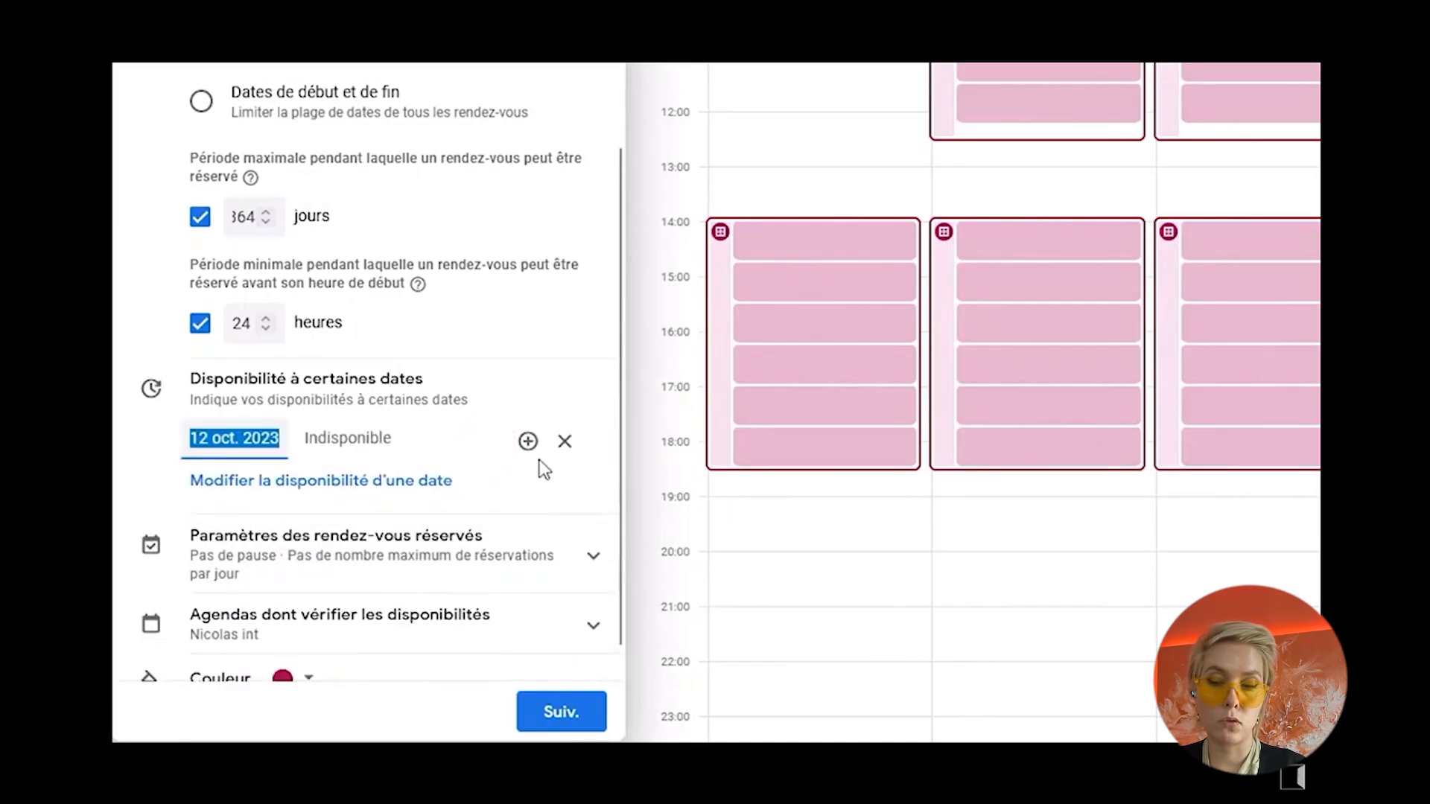
Step: Add a date-specific exception for 11 November 2023 and make the whole day unavailable
{"action": "left_click", "coordinate": [384, 484]}
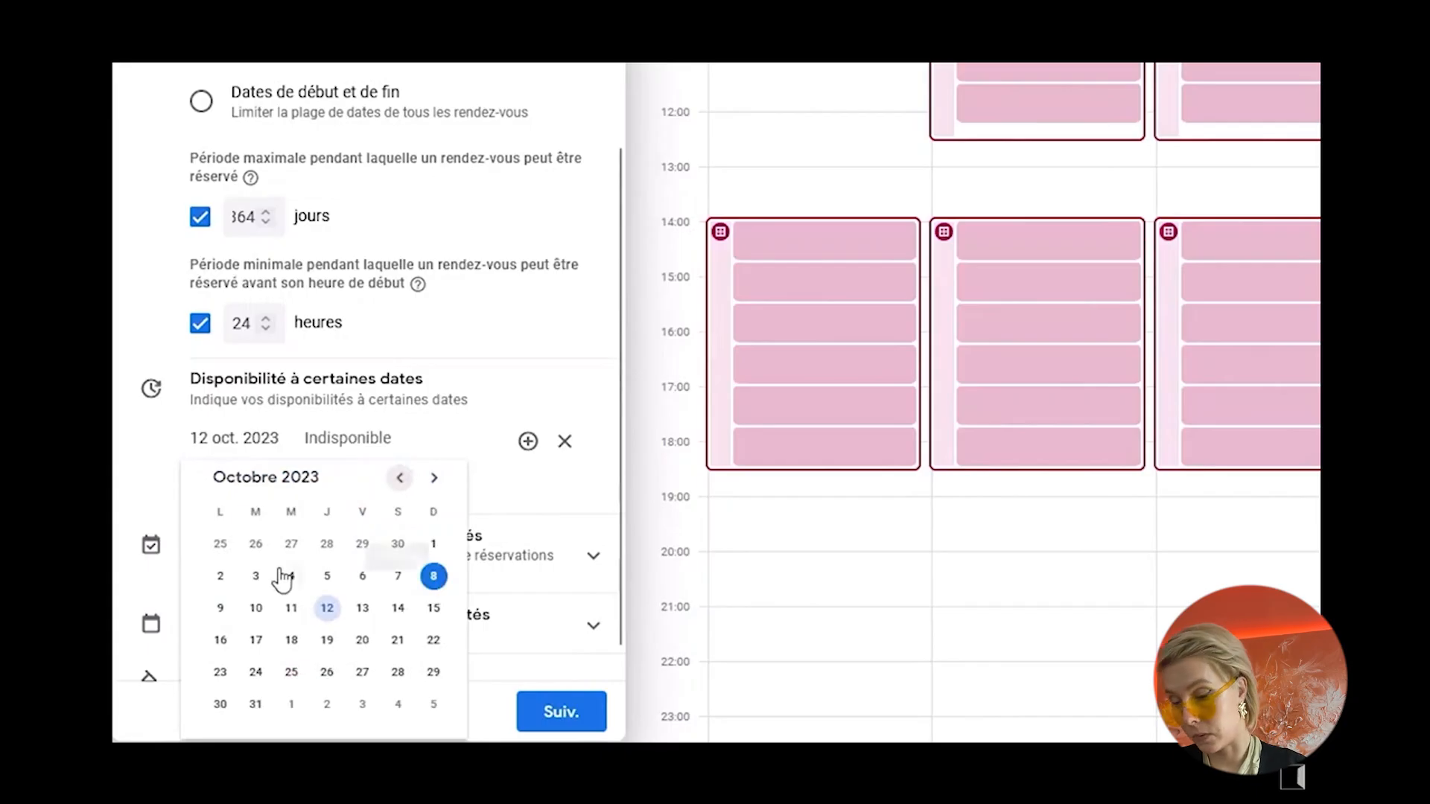
{"action": "left_click", "coordinate": [434, 478]}
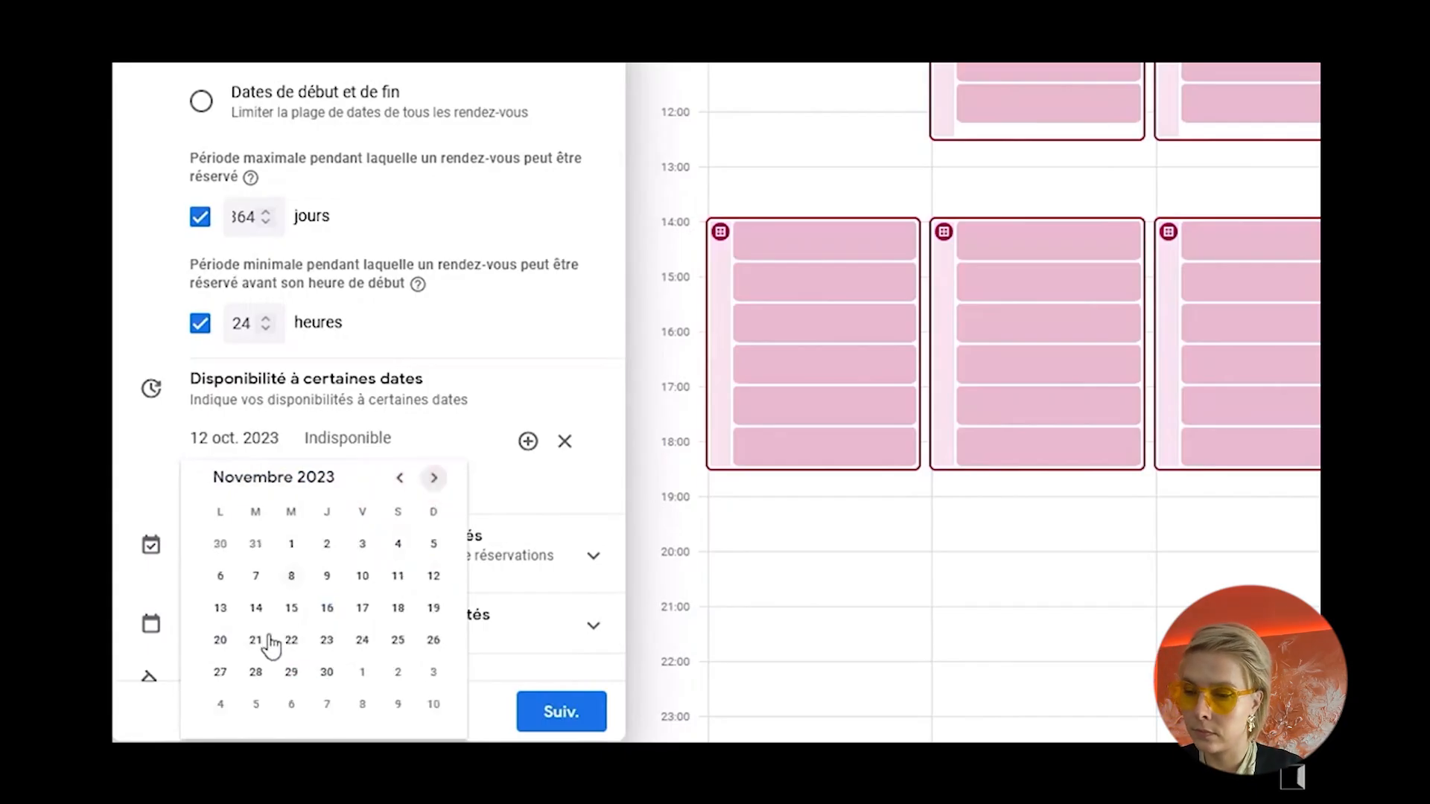
{"action": "left_click", "coordinate": [398, 577]}
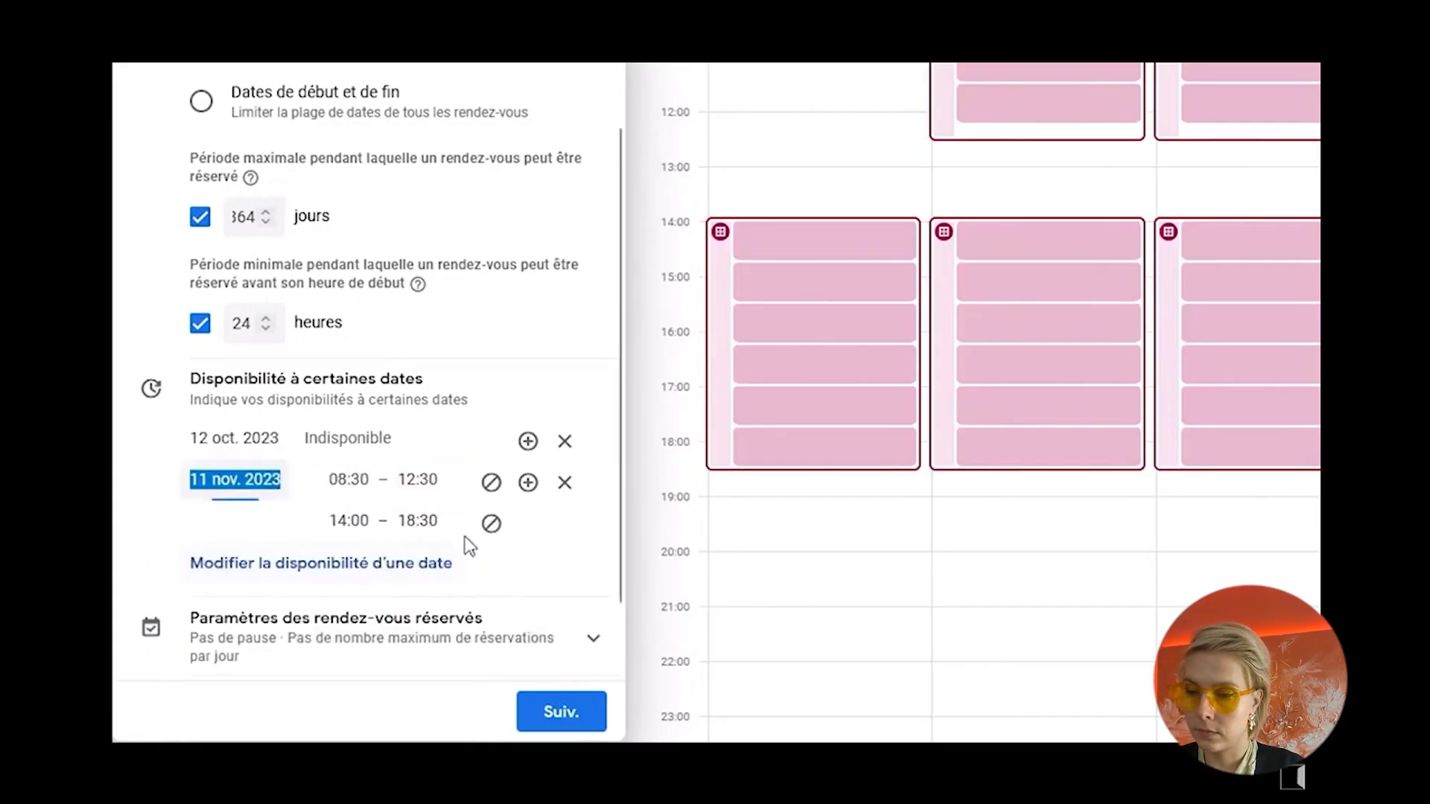
{"action": "left_click", "coordinate": [489, 480]}
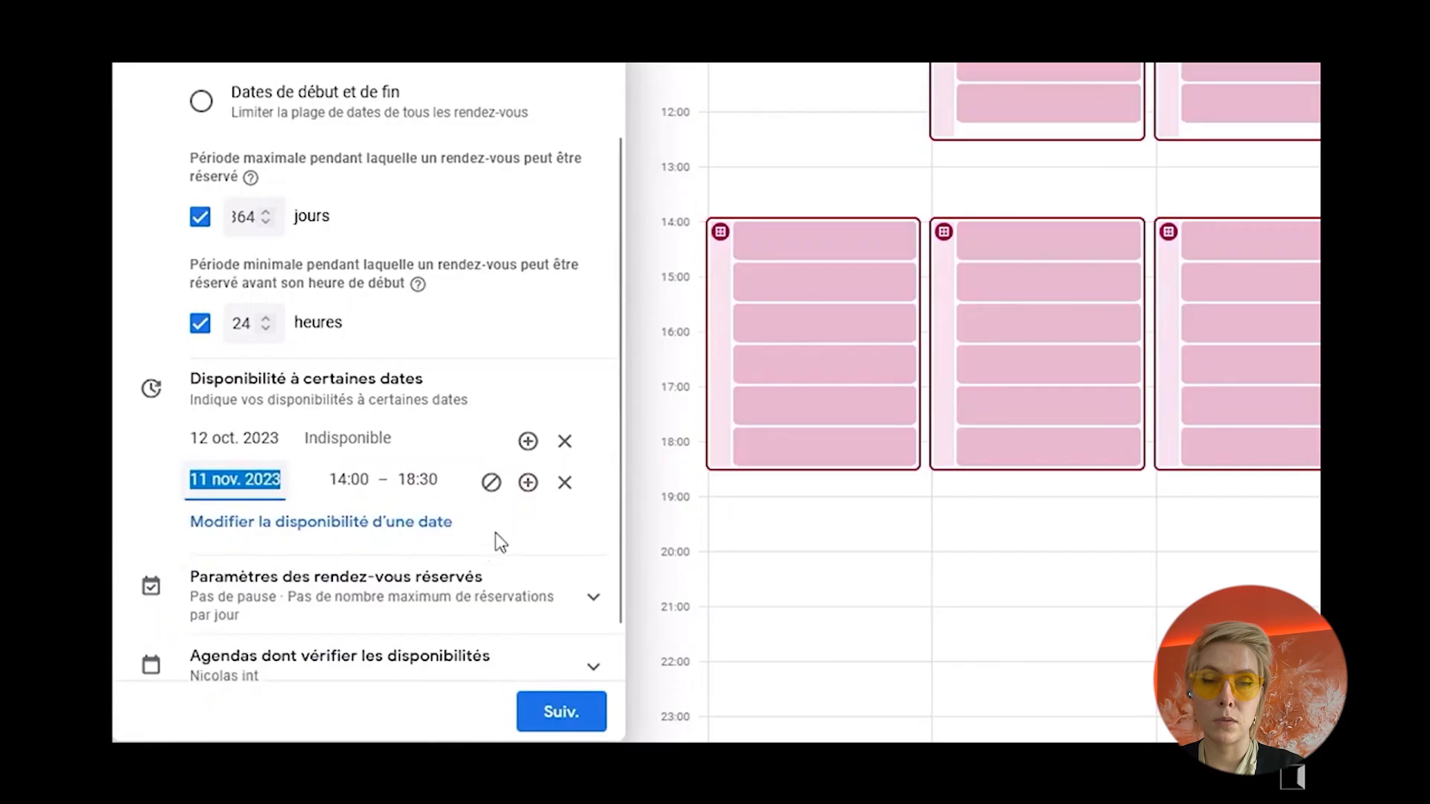
{"action": "left_click", "coordinate": [491, 482]}
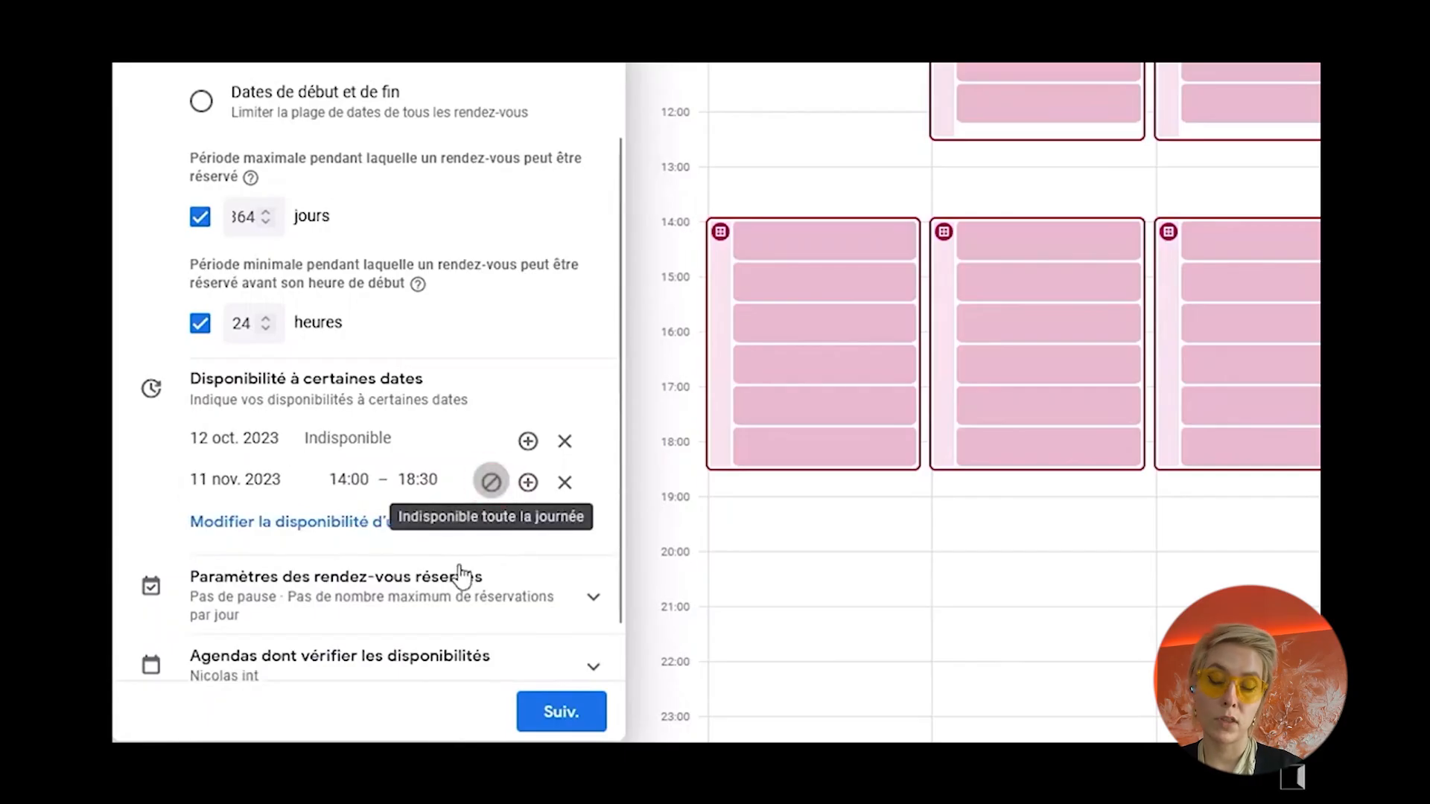
Step: Add a date-specific exception for 29 November 2023 and set its first availability period to start at 11:00
{"action": "left_click", "coordinate": [374, 524]}
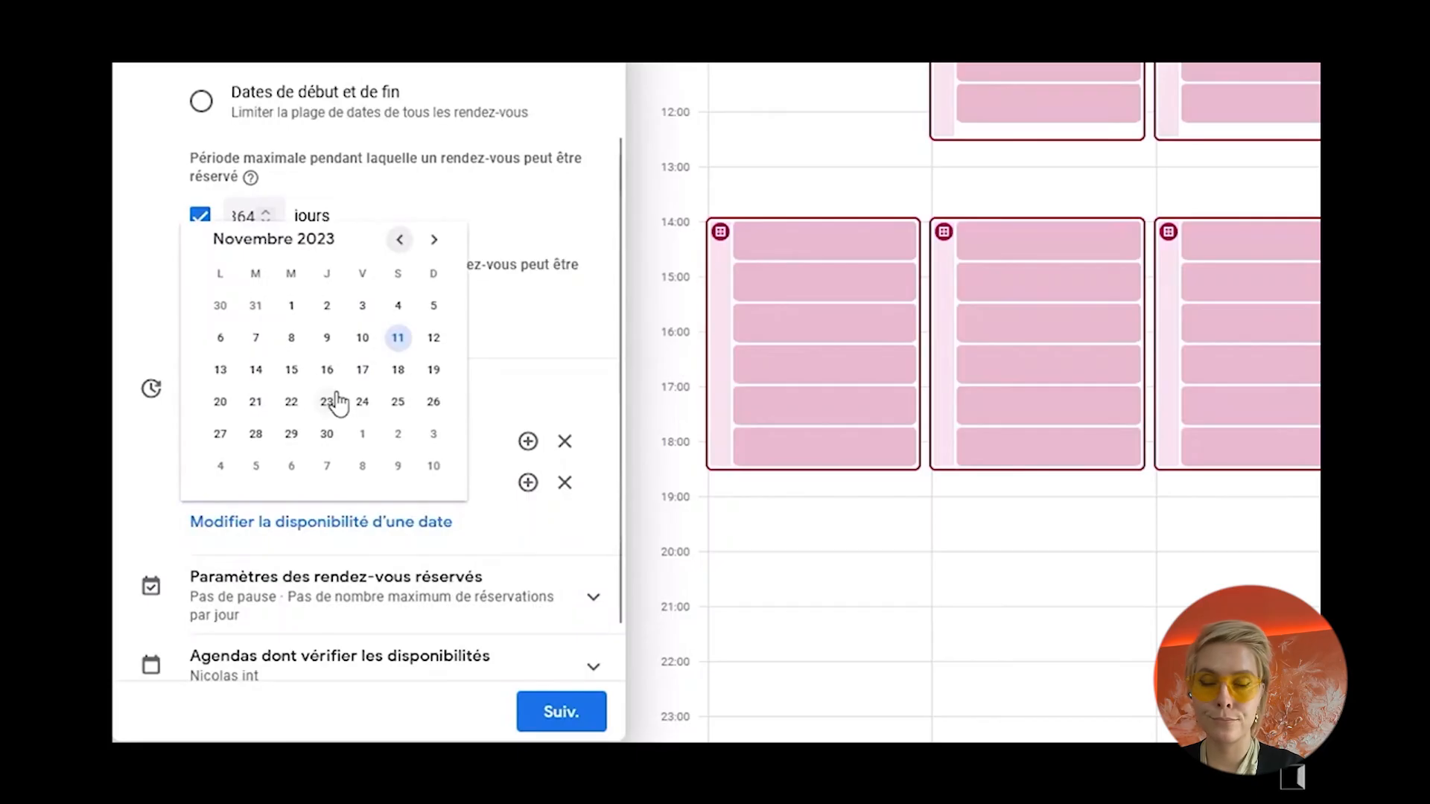
{"action": "left_click", "coordinate": [292, 435]}
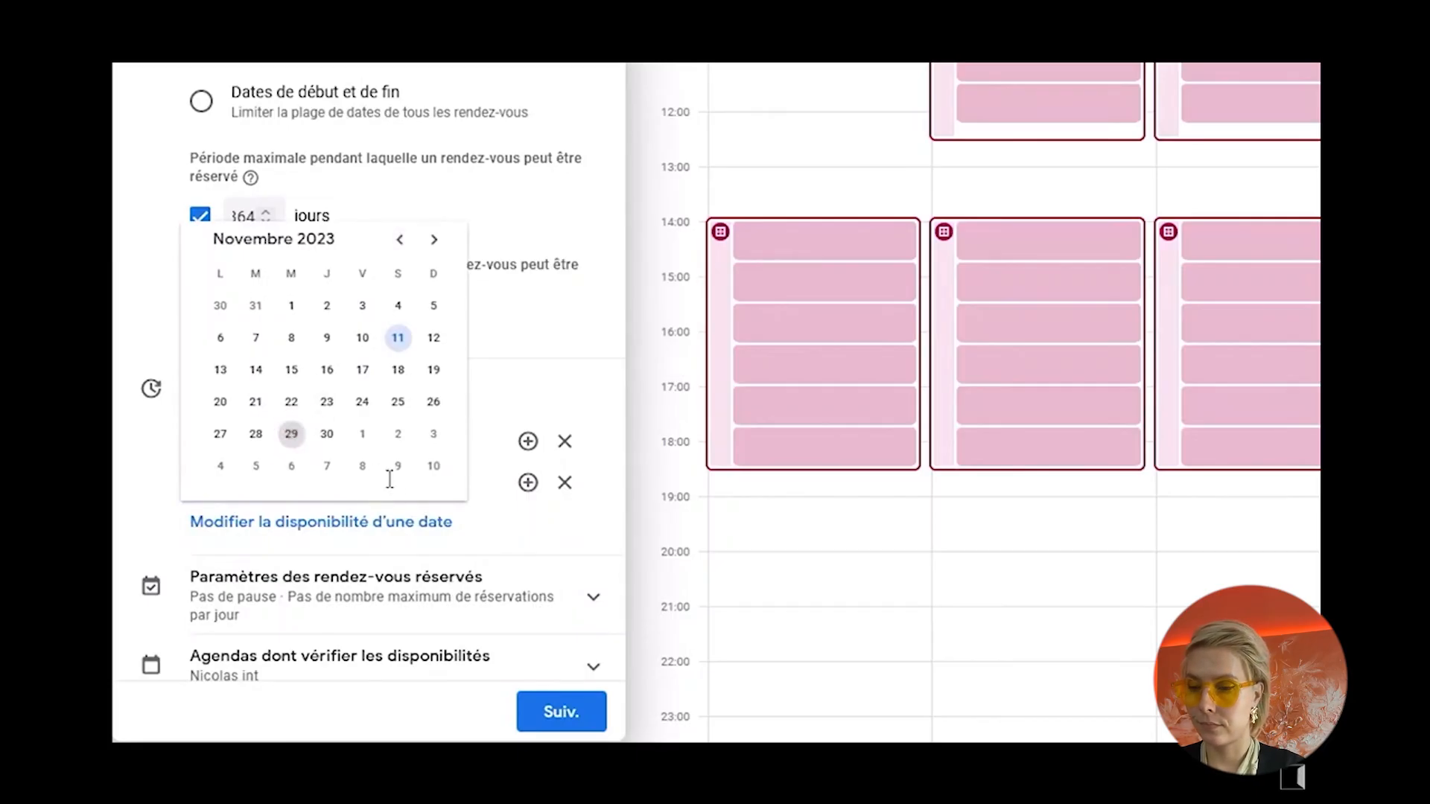
{"action": "scroll", "coordinate": [326, 421], "scroll_direction": "down", "scroll_amount": 2}
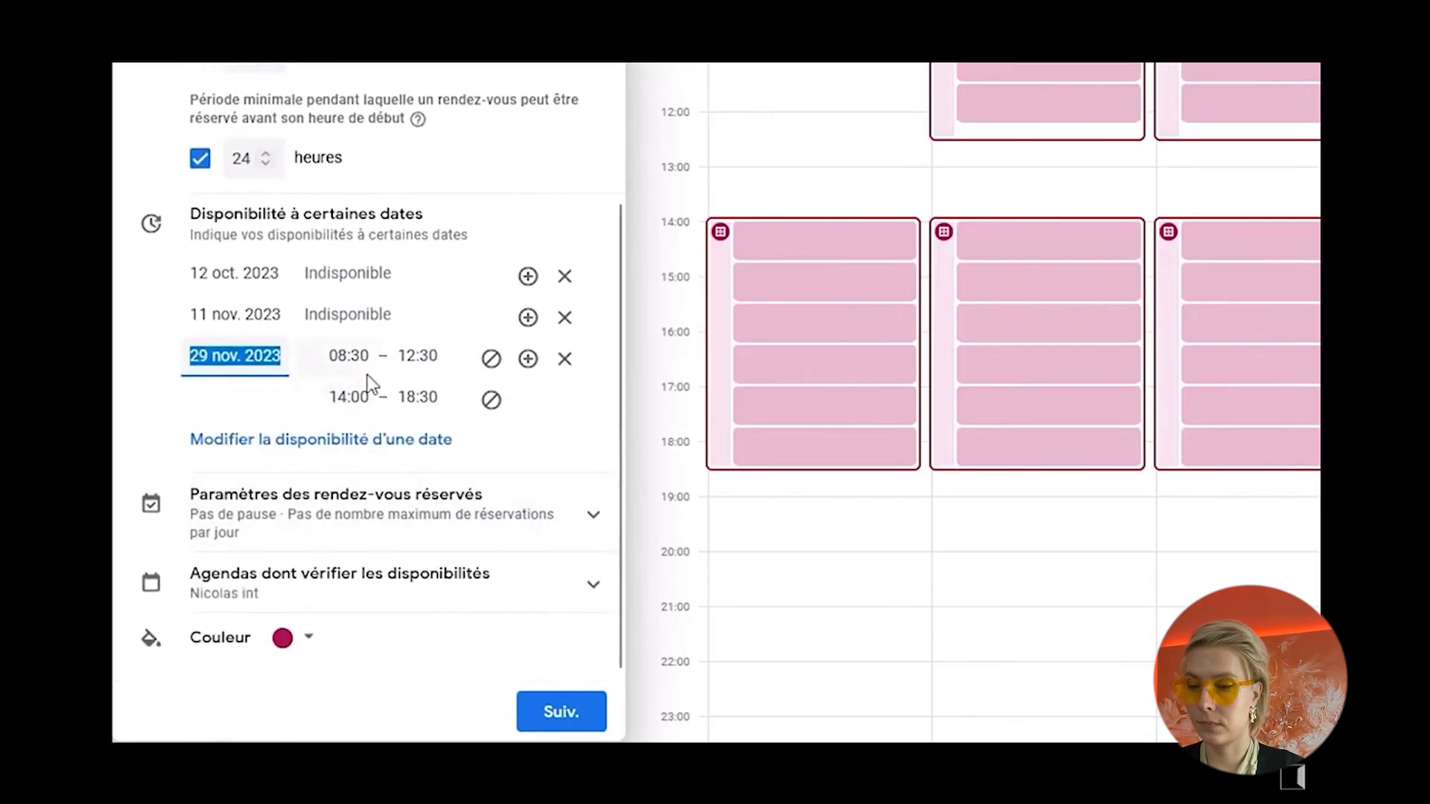
{"action": "left_click", "coordinate": [347, 358]}
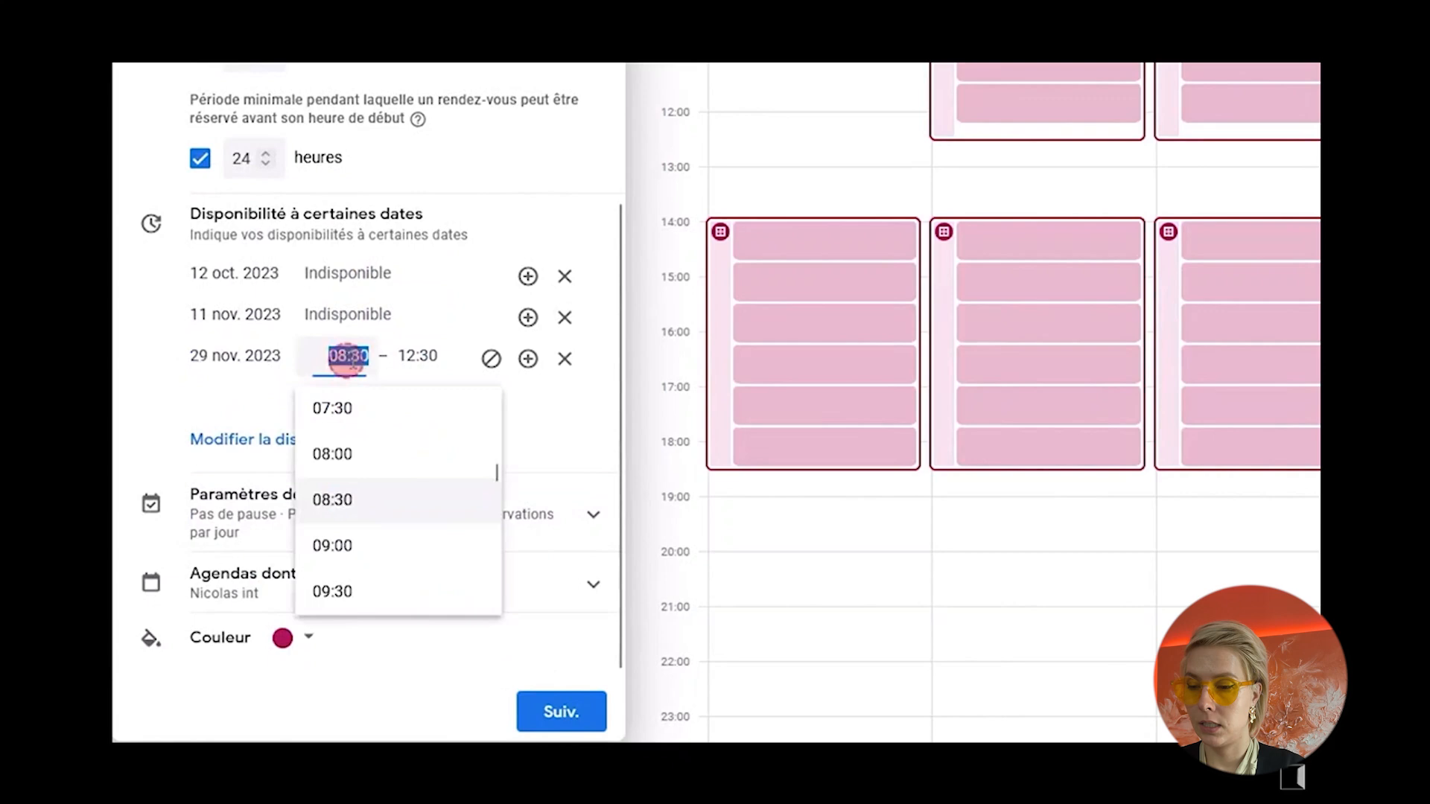
{"action": "scroll", "coordinate": [365, 506], "scroll_direction": "down", "scroll_amount": 3}
{"action": "left_click", "coordinate": [341, 495]}
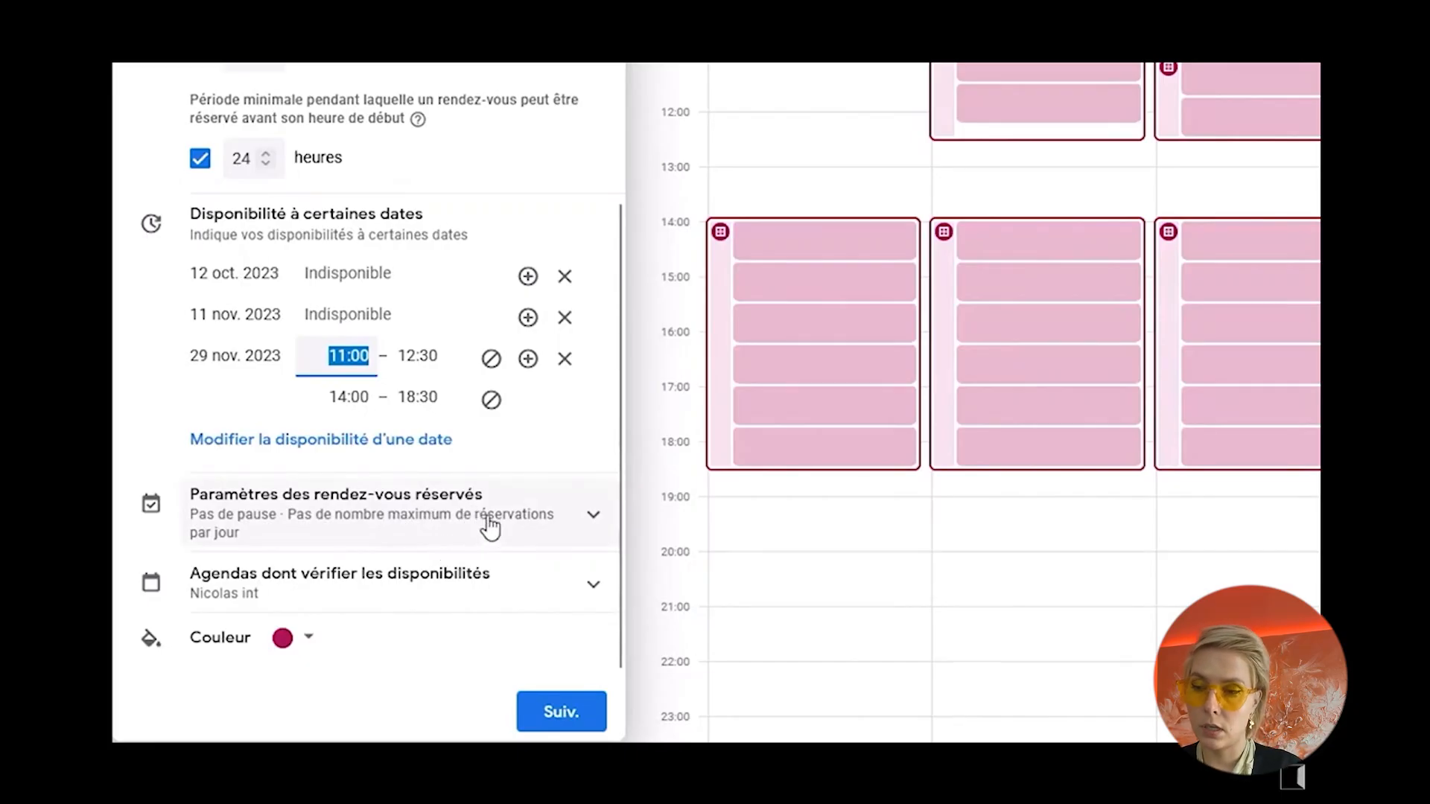
Step: In the booked appointment settings, enable a break of 10 minutes between time slots
{"action": "left_click", "coordinate": [537, 516]}
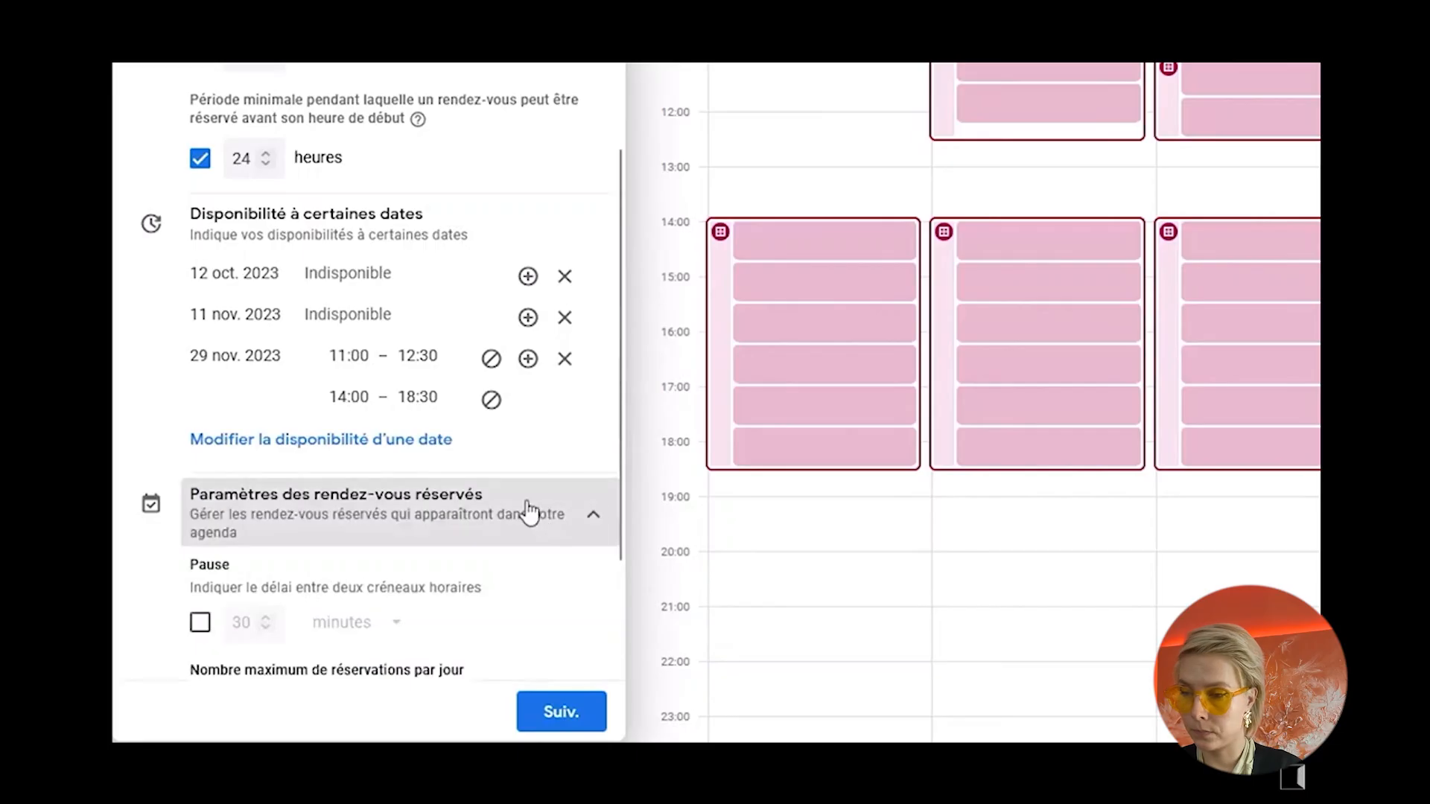
{"action": "scroll", "coordinate": [525, 503], "scroll_direction": "down", "scroll_amount": 3}
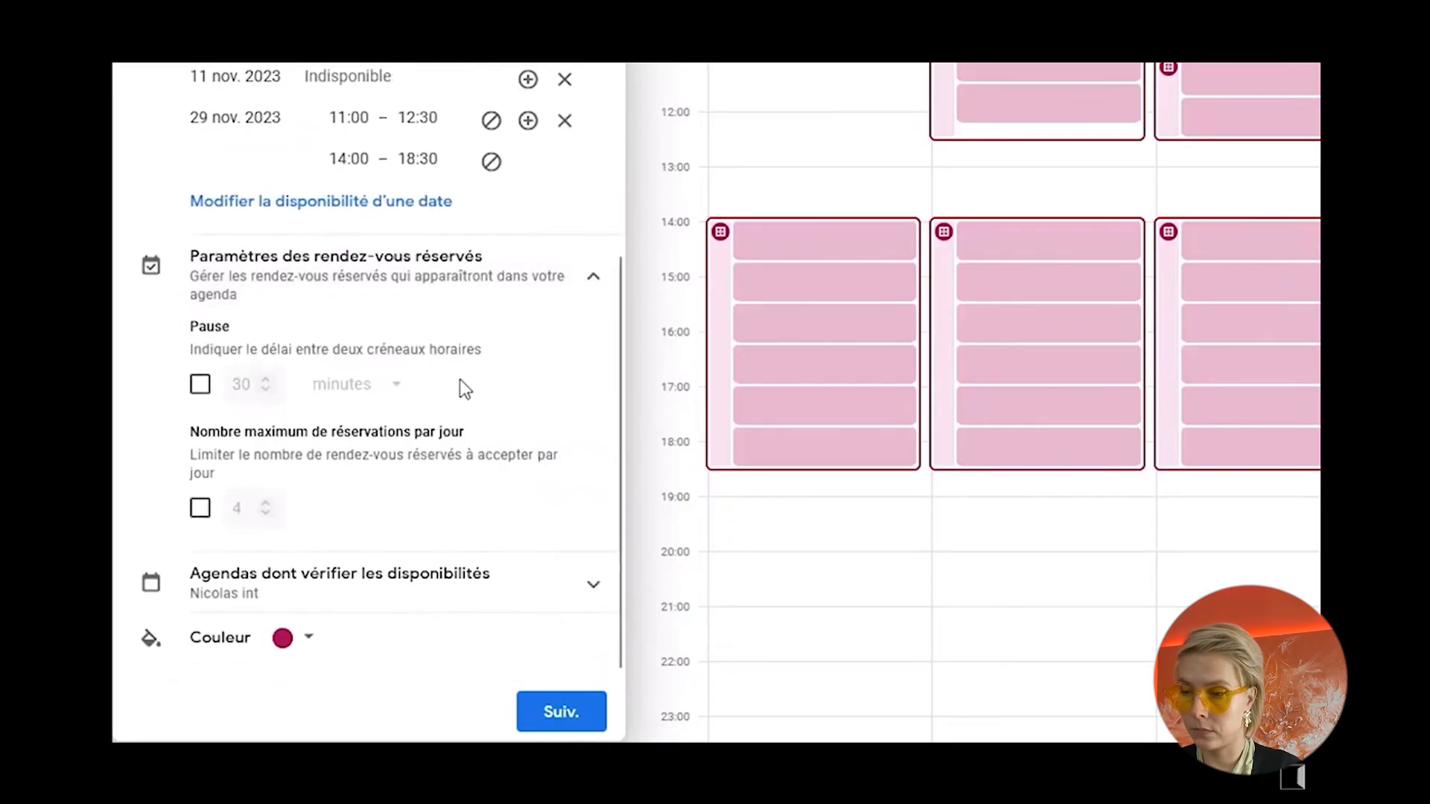
{"action": "left_click", "coordinate": [201, 388]}
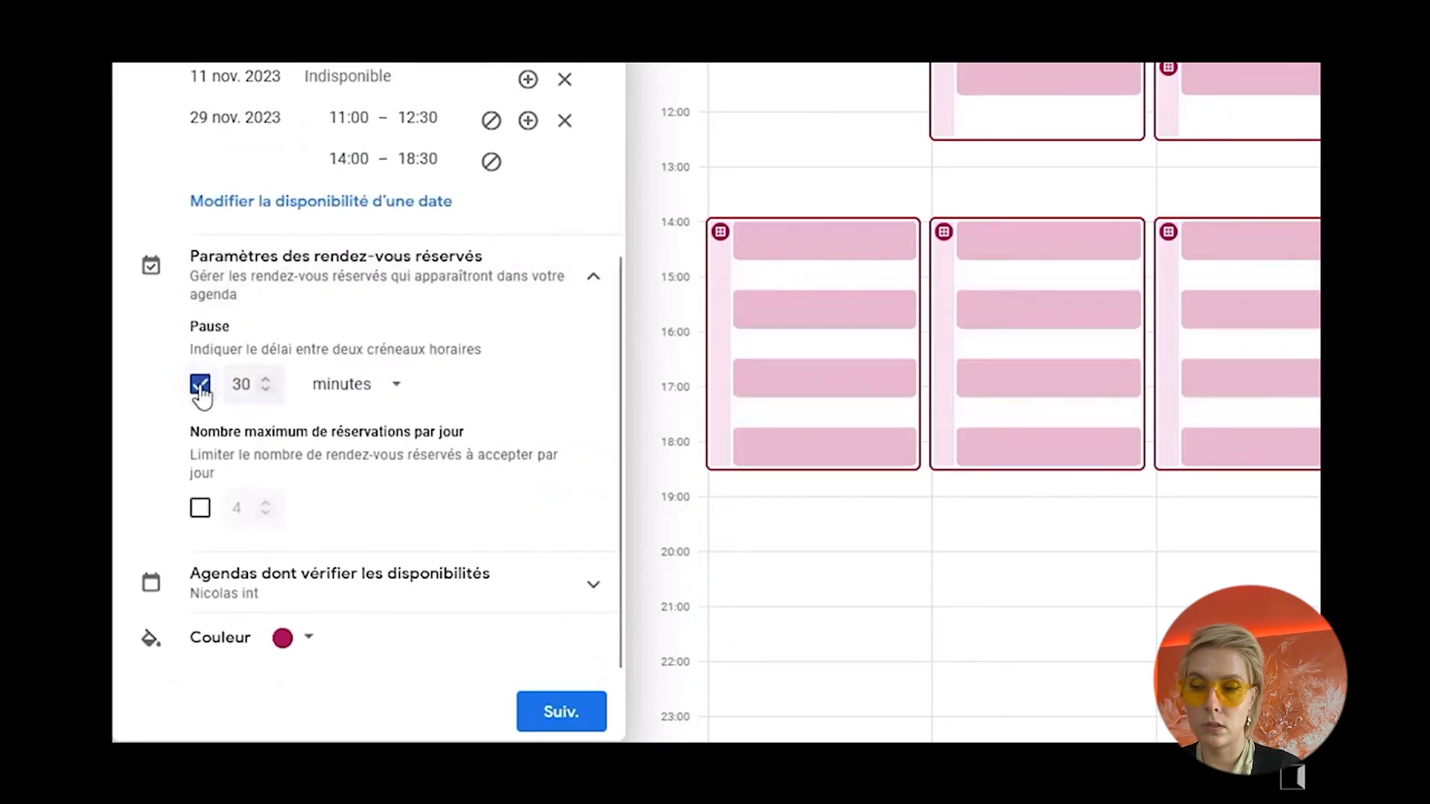
{"action": "double_click", "coordinate": [244, 391]}
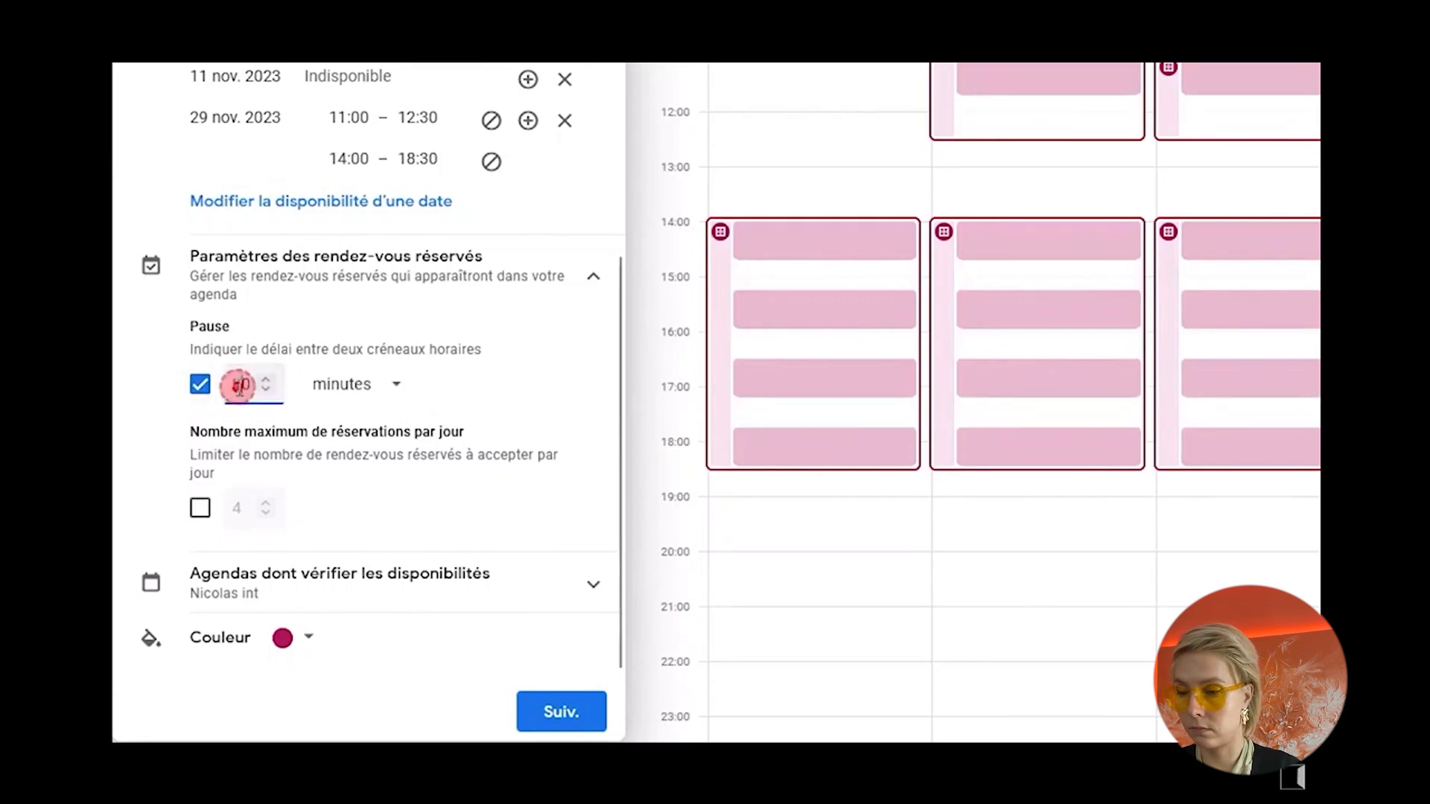
{"action": "type", "text": "10"}
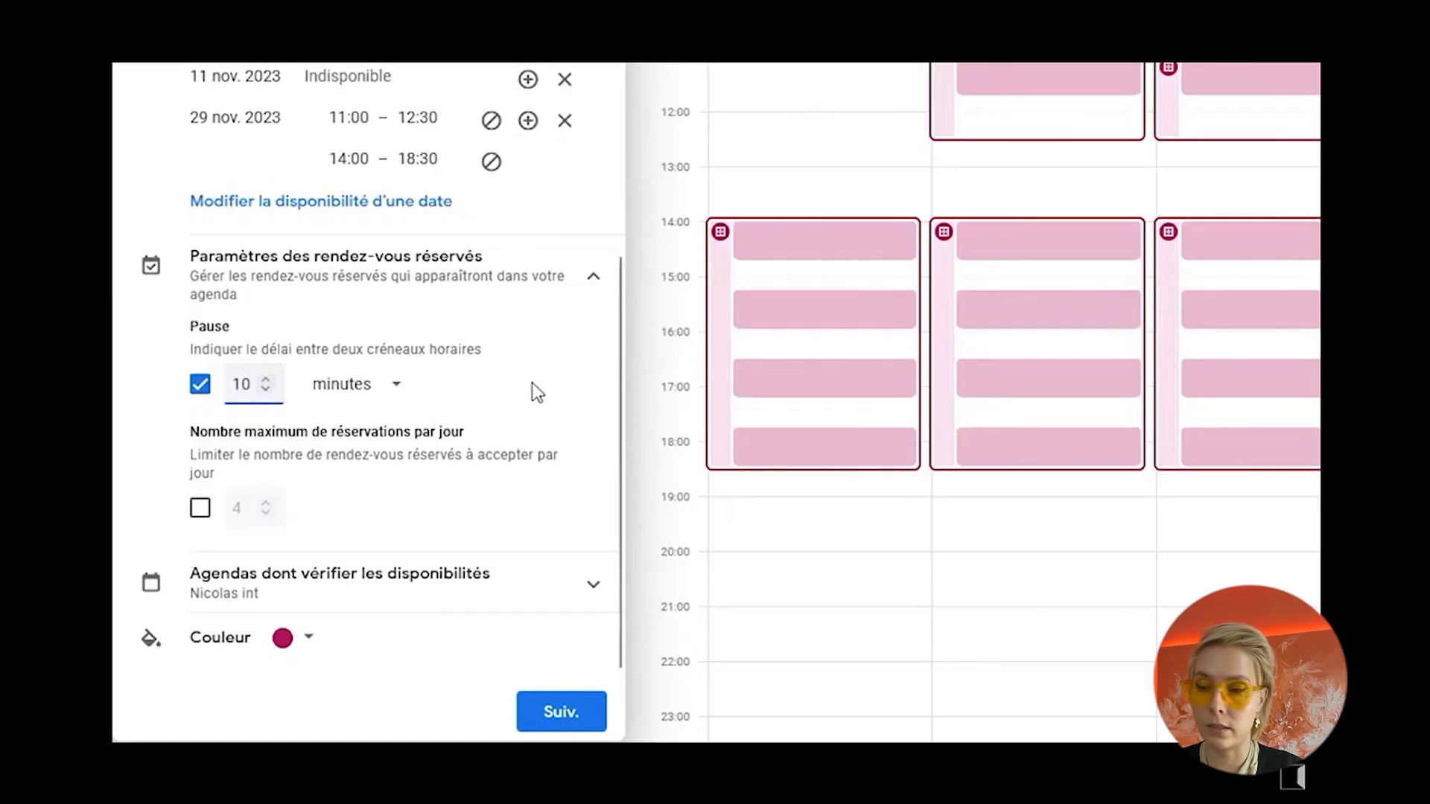
{"action": "left_click", "coordinate": [574, 391]}
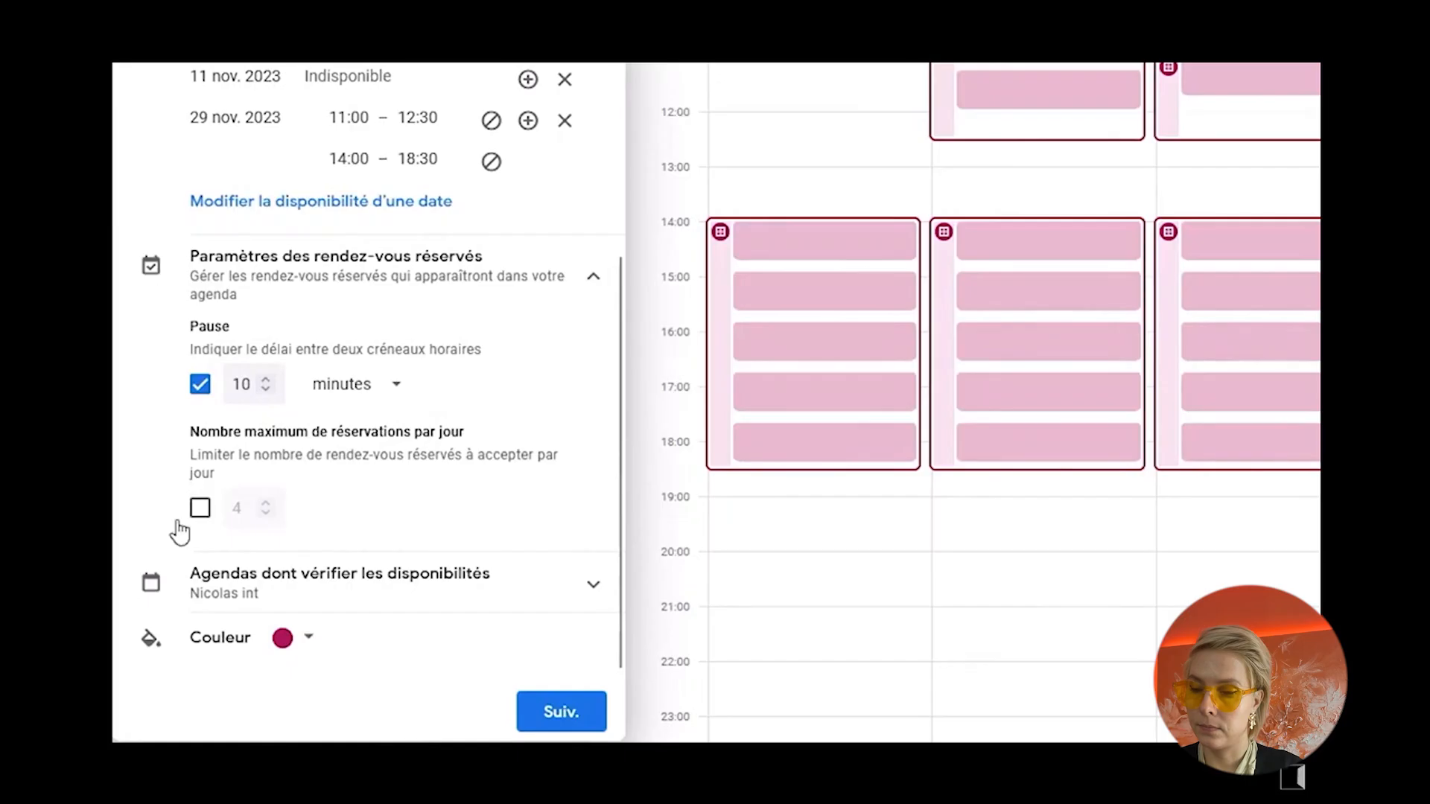
Step: Enable the maximum number of bookings per day and set it to 6
{"action": "left_click", "coordinate": [203, 514]}
{"action": "left_click", "coordinate": [202, 510]}
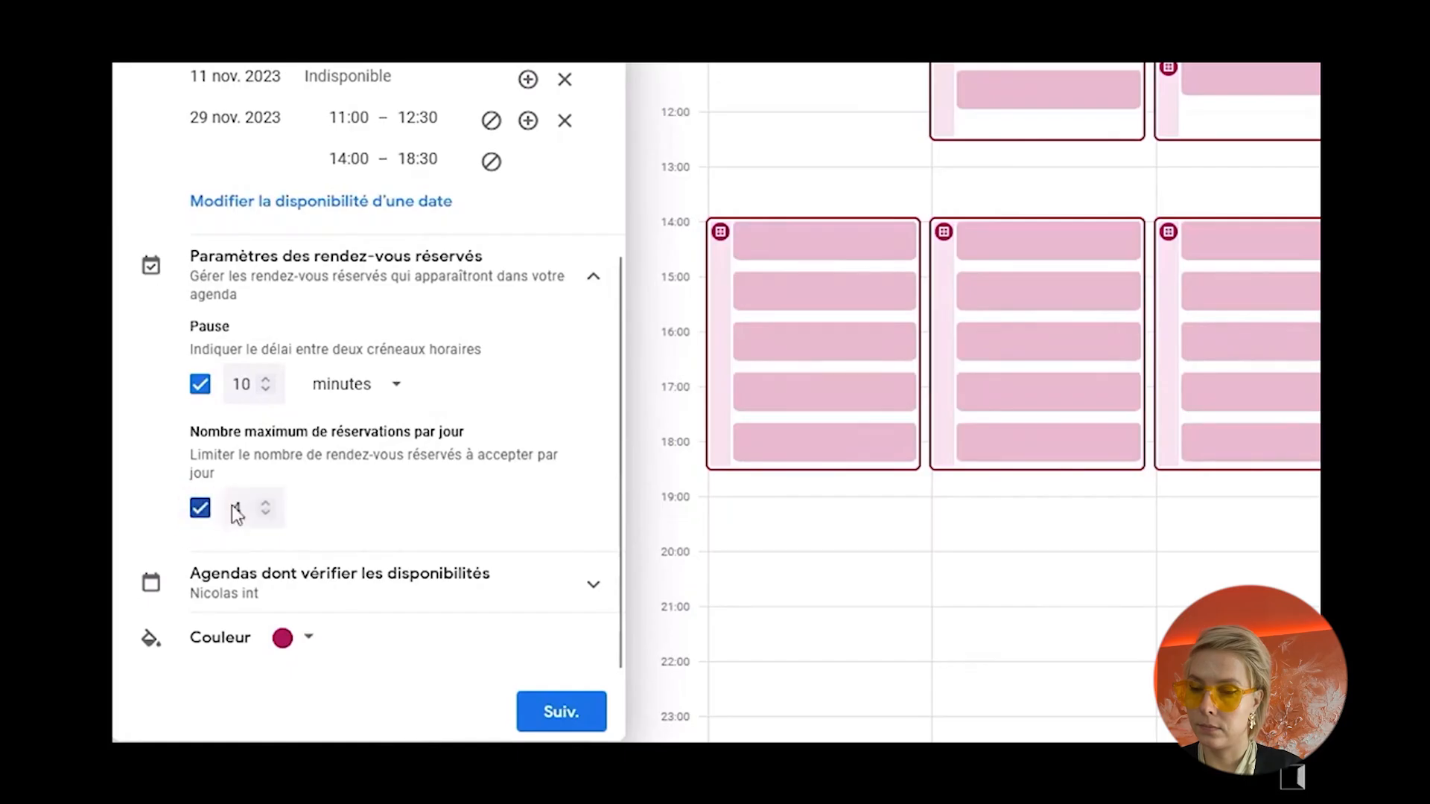
{"action": "left_click", "coordinate": [236, 506]}
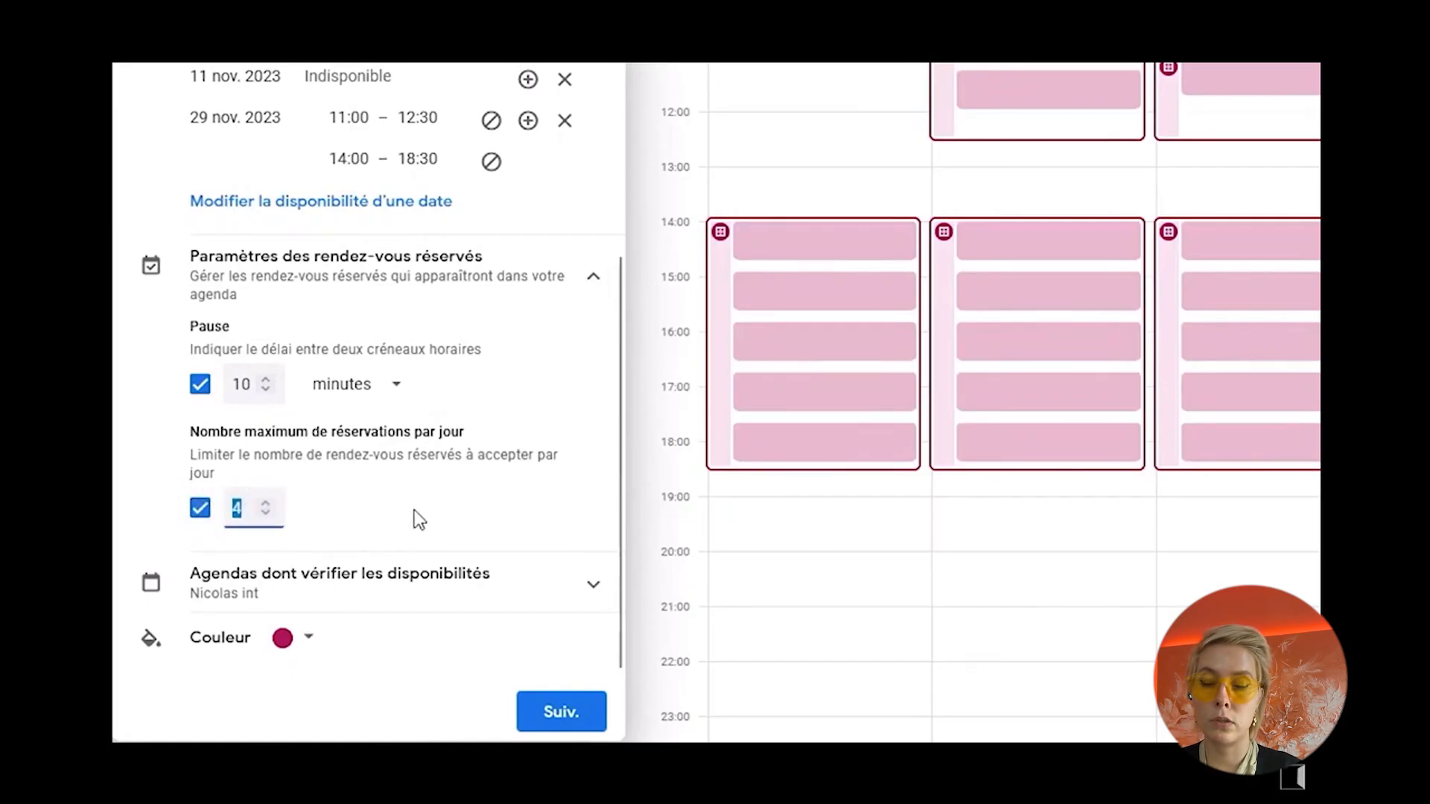
{"action": "type", "text": "6"}
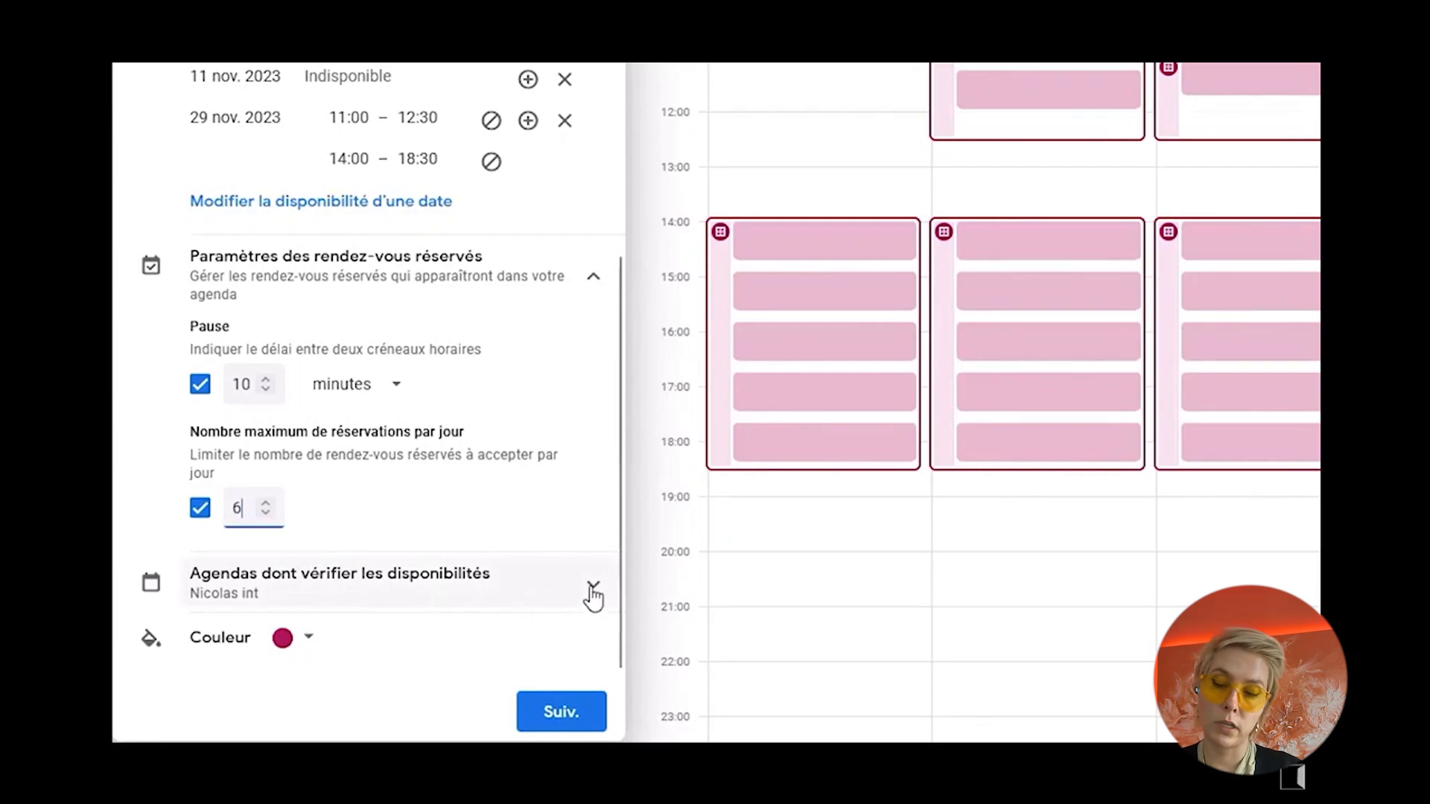
Step: Review the calendars checked for availability and the configured schedule, and continue to the booking page details
{"action": "left_click", "coordinate": [587, 590]}
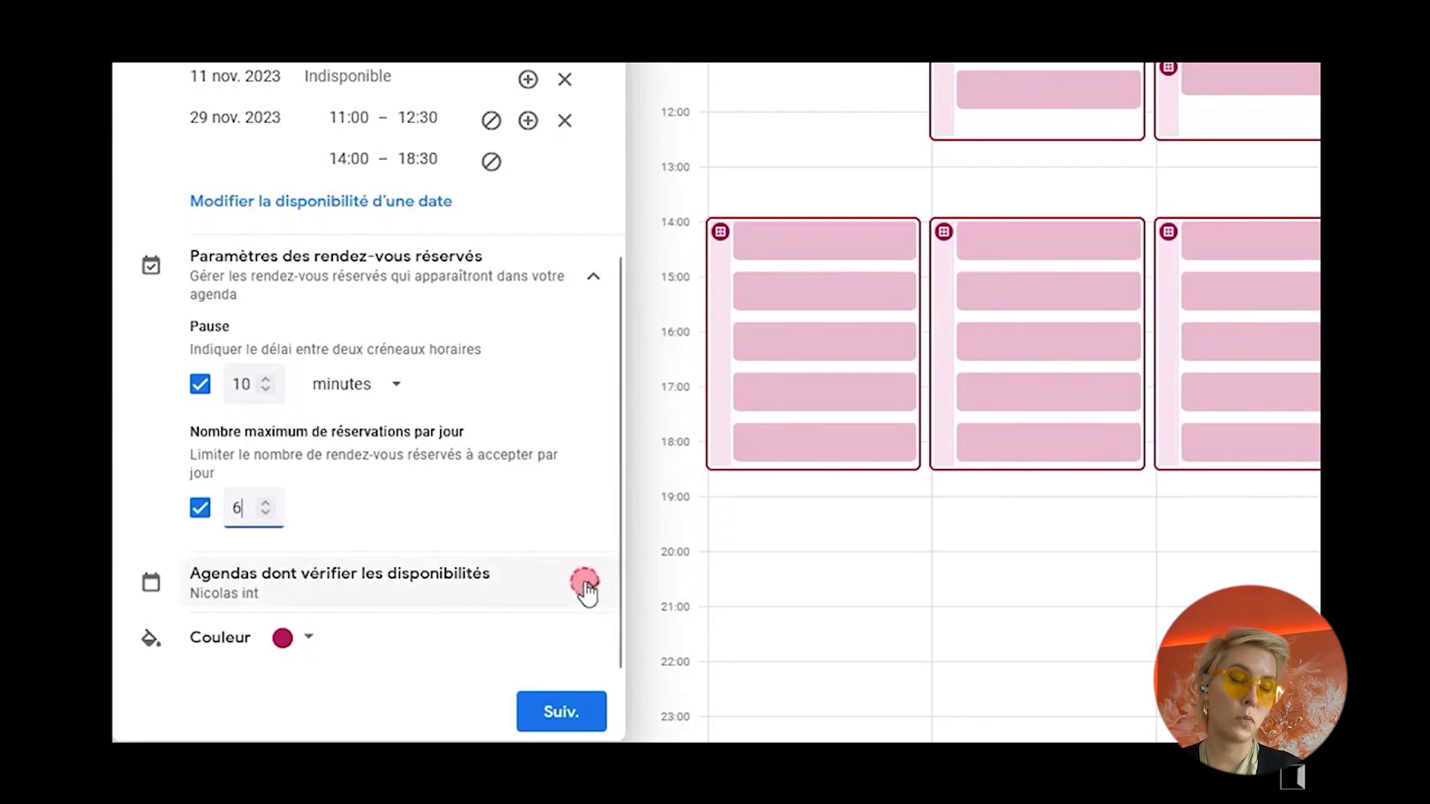
{"action": "scroll", "coordinate": [526, 590], "scroll_direction": "down", "scroll_amount": 3}
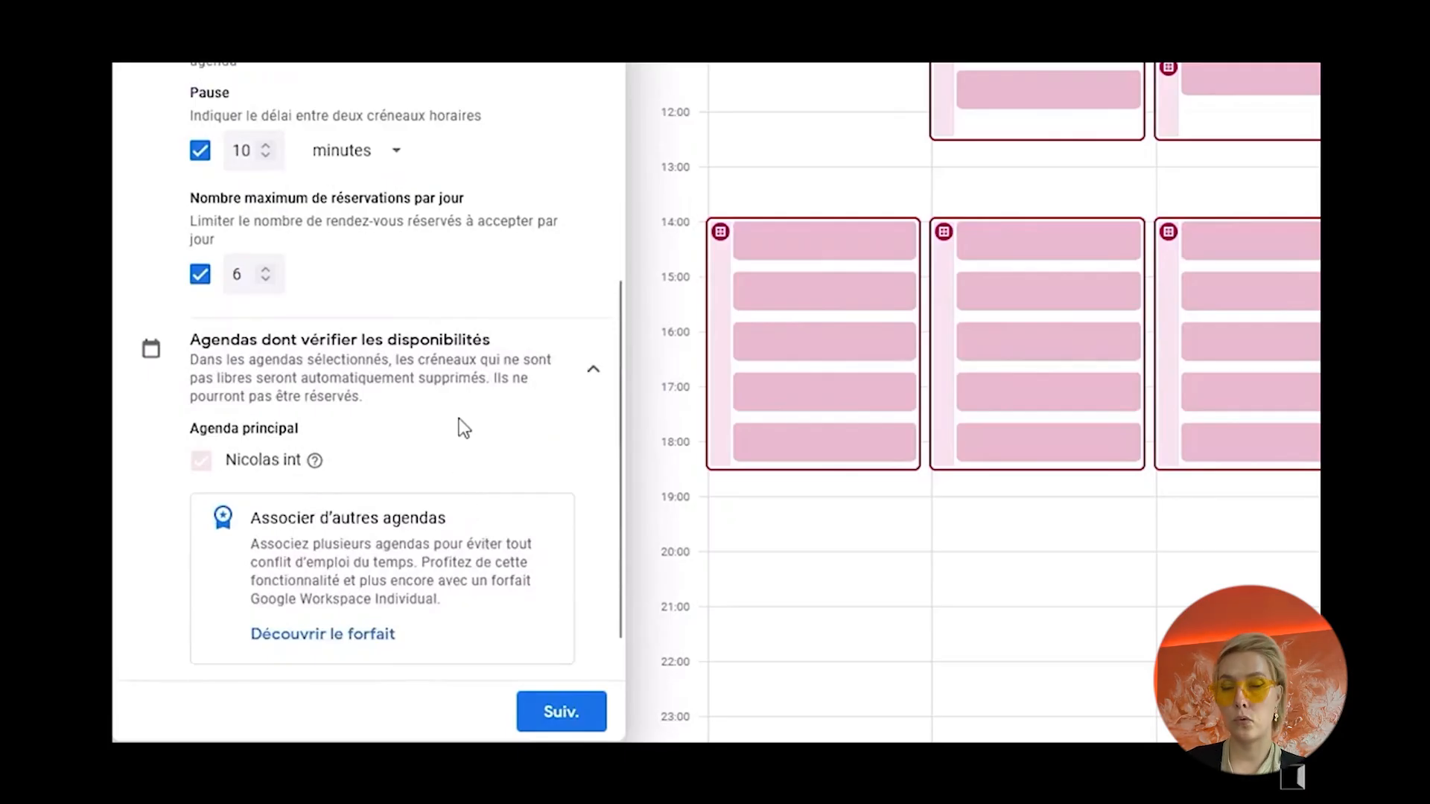
{"action": "scroll", "coordinate": [463, 428], "scroll_direction": "down", "scroll_amount": 1}
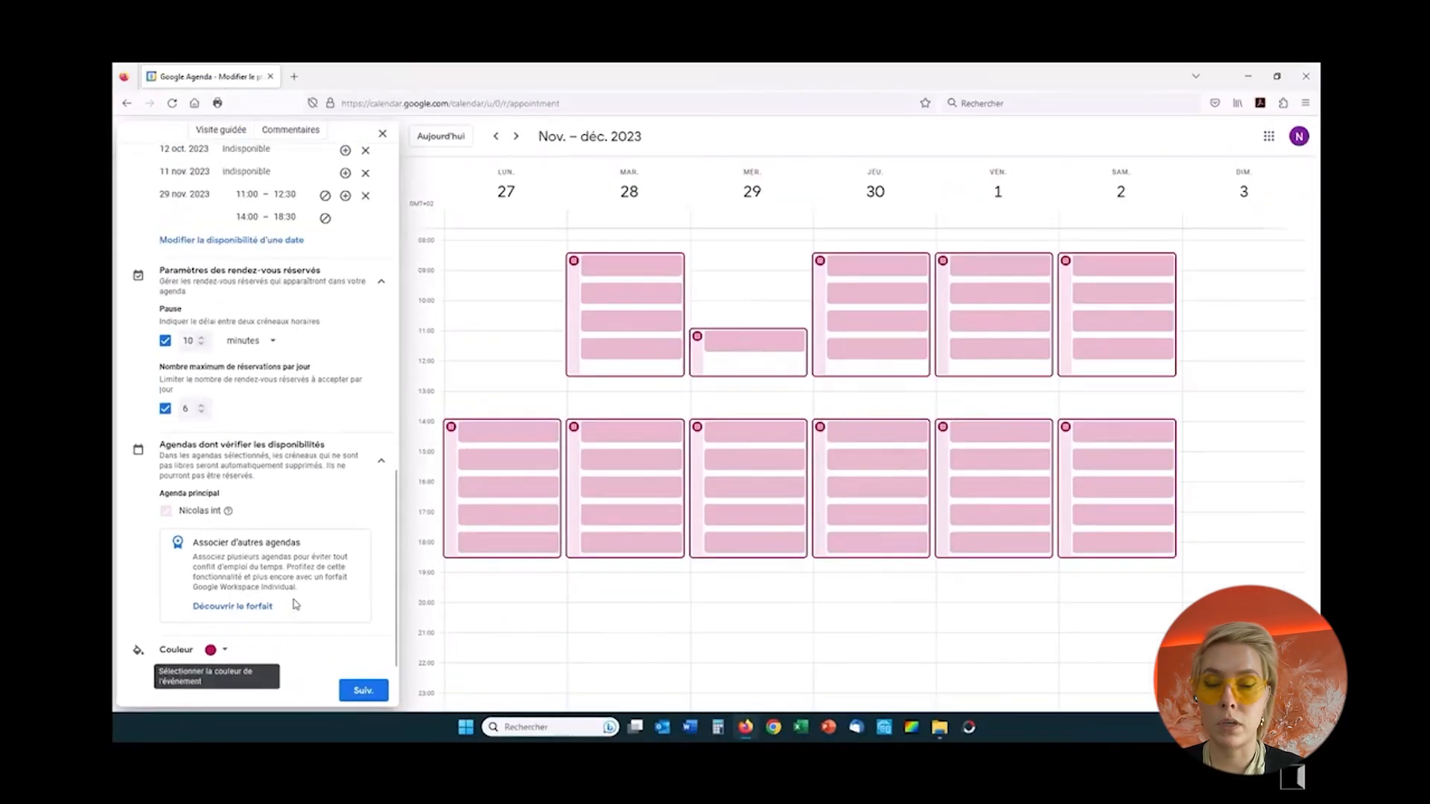
{"action": "scroll", "coordinate": [444, 535], "scroll_direction": "up", "scroll_amount": 10}
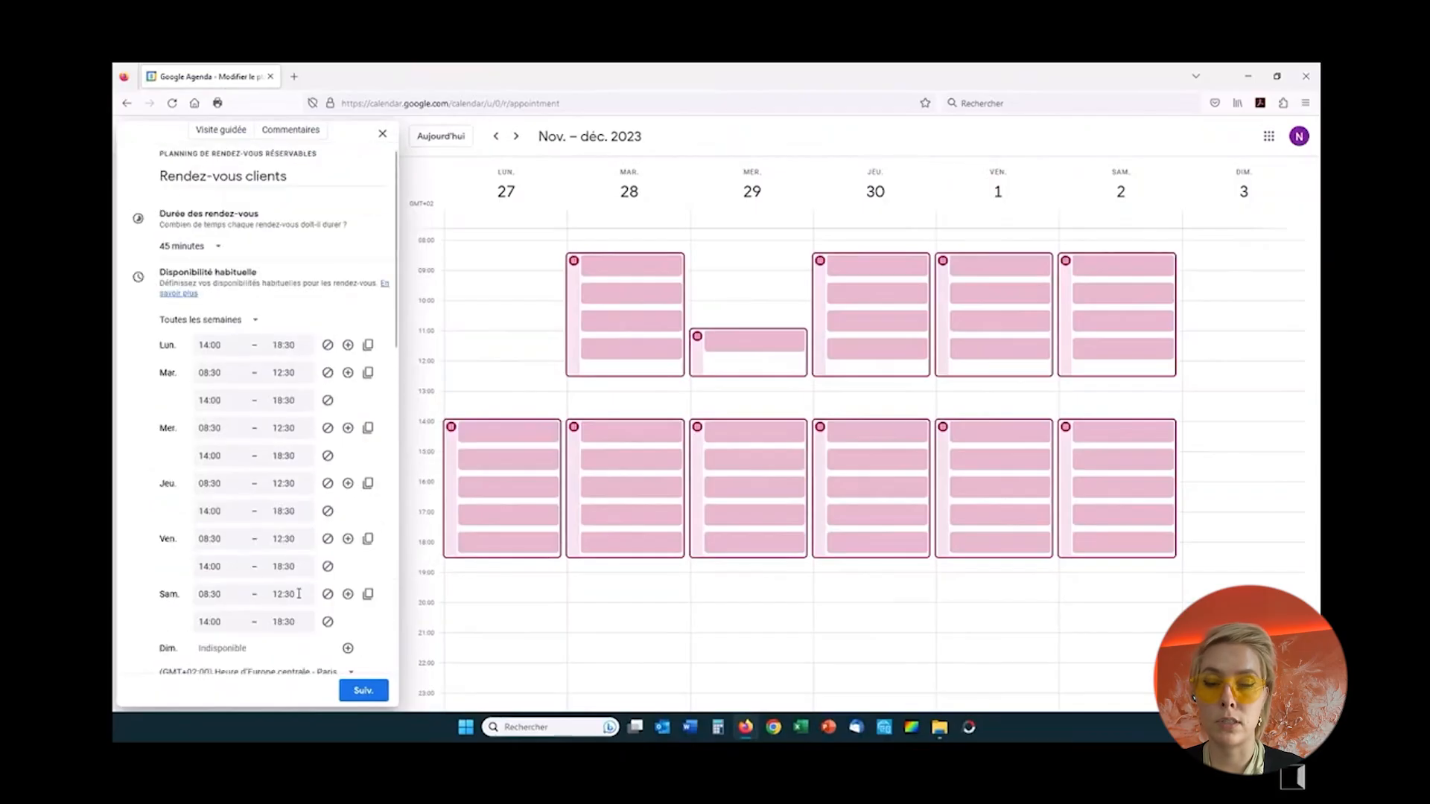
{"action": "scroll", "coordinate": [298, 593], "scroll_direction": "down", "scroll_amount": 10}
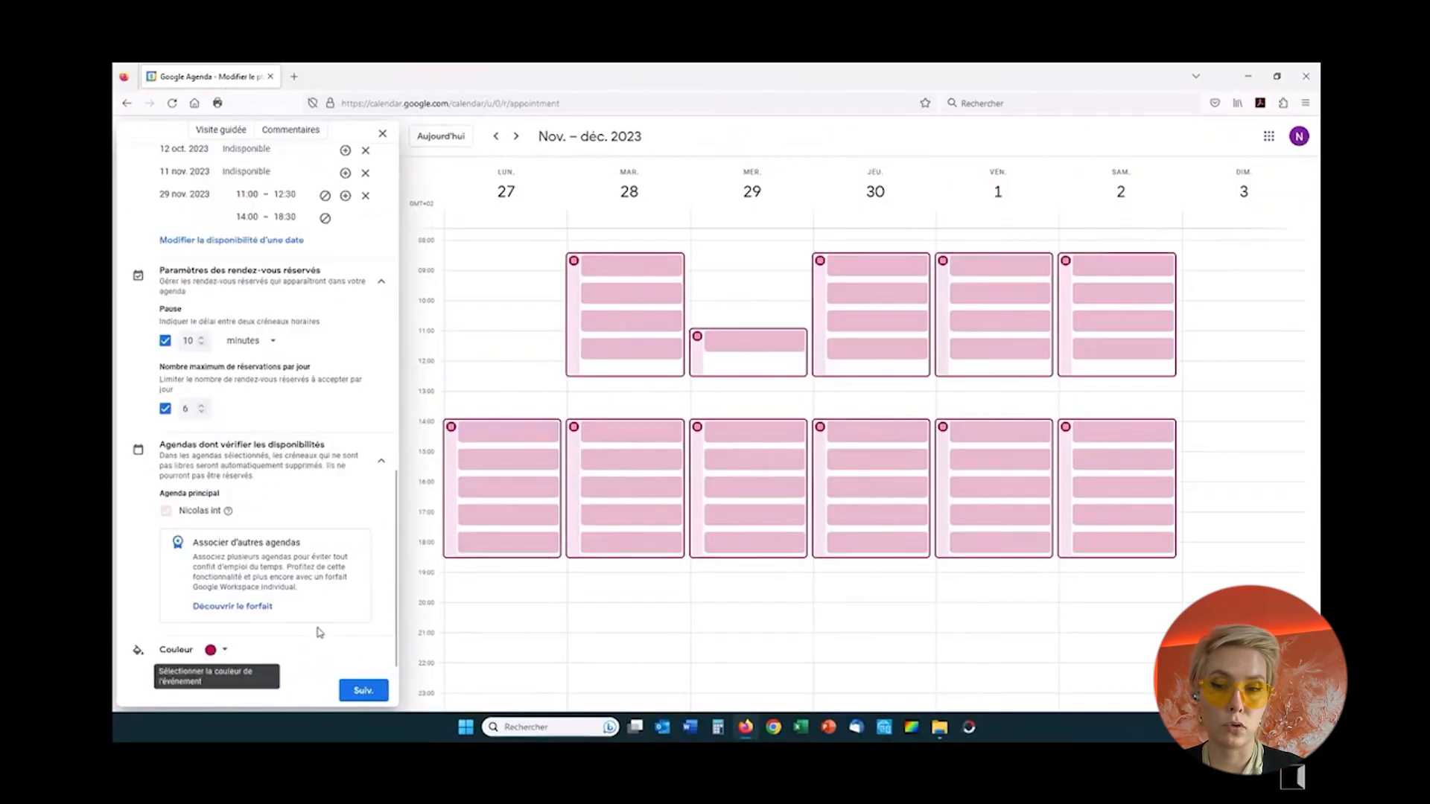
{"action": "left_click", "coordinate": [361, 694]}
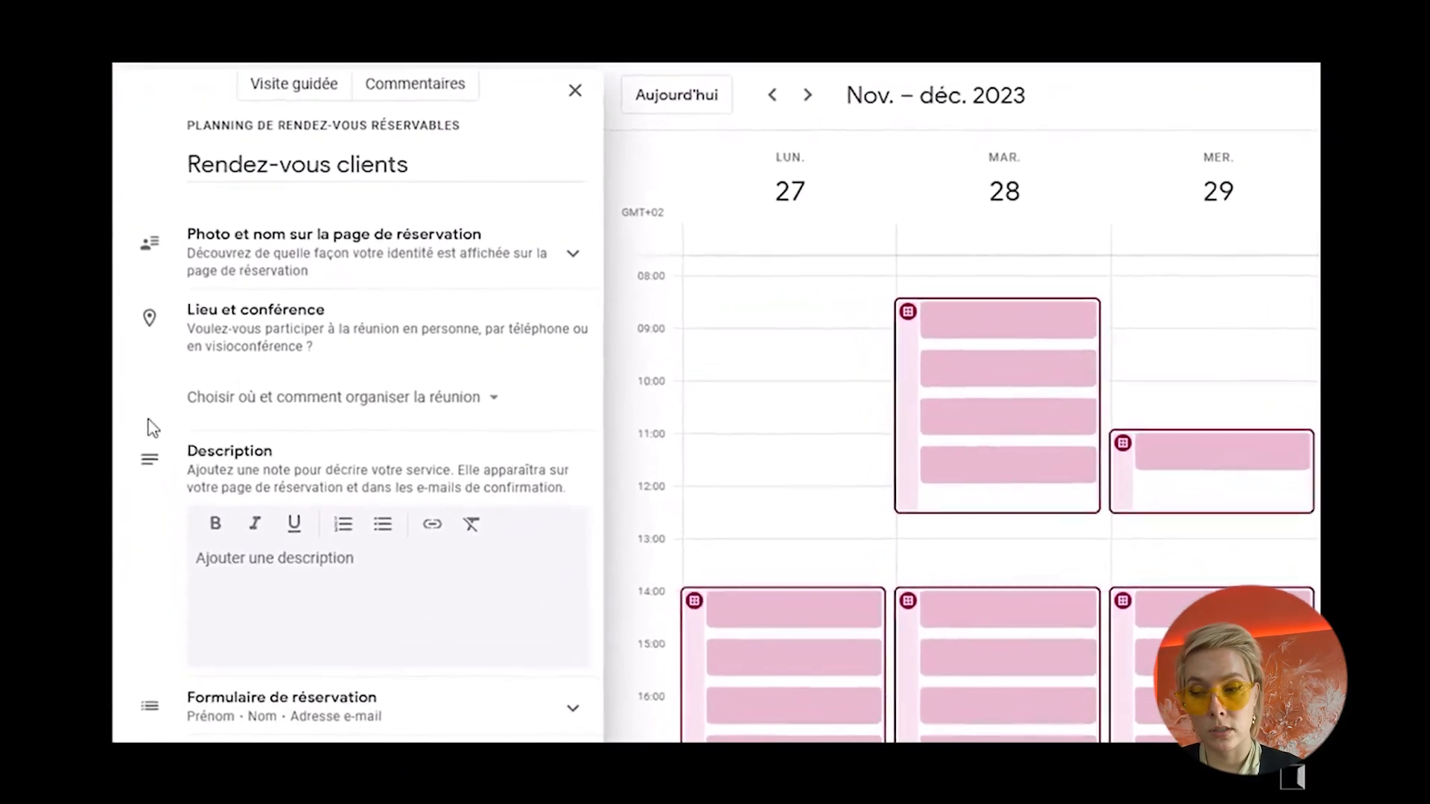
Step: Enter the booking page description "Veuillez sélectionner la plage horaire souhaitée pour votre rendez-vous"
{"action": "left_click", "coordinate": [206, 532]}
{"action": "type", "text": "Ve"}
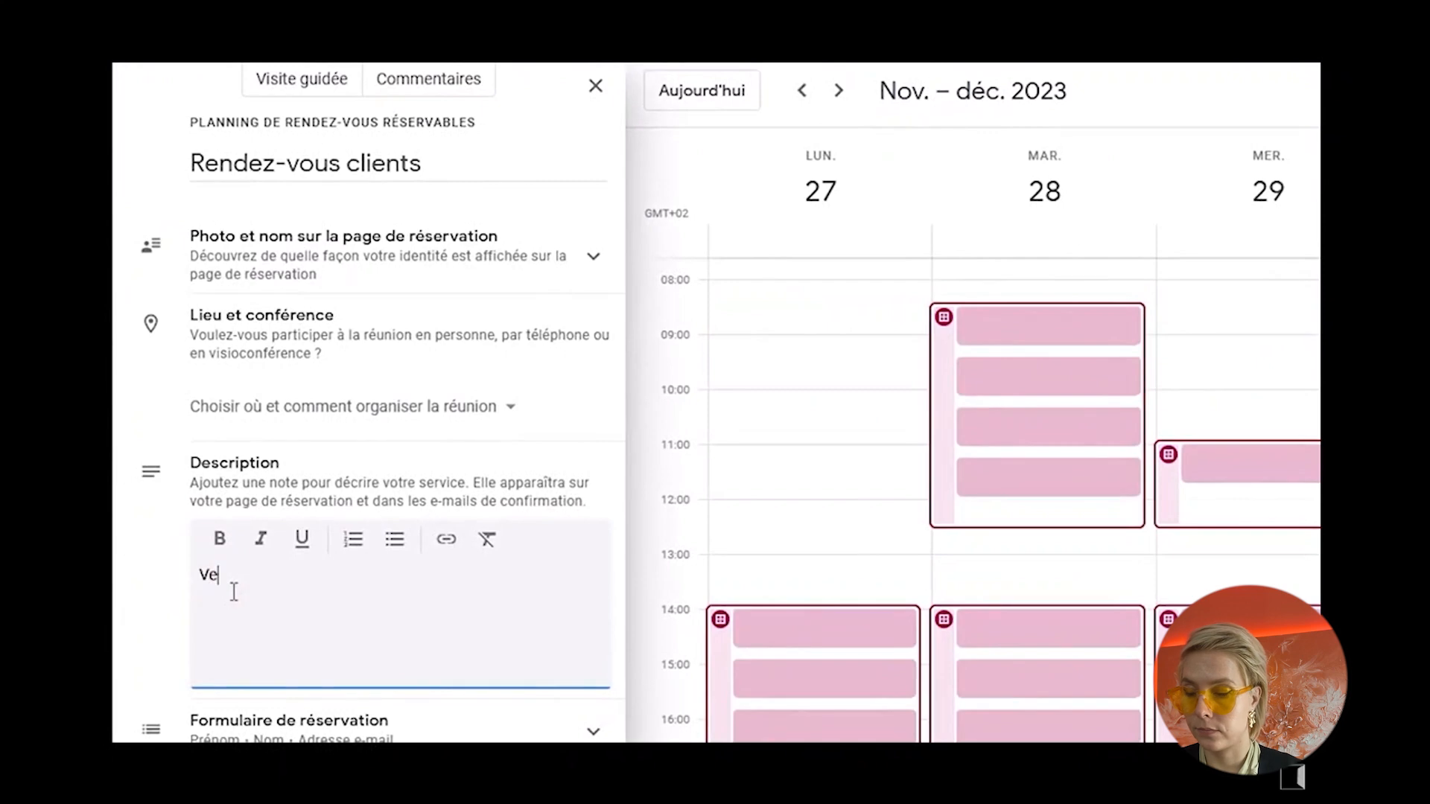
{"action": "type", "text": "uillez sé"}
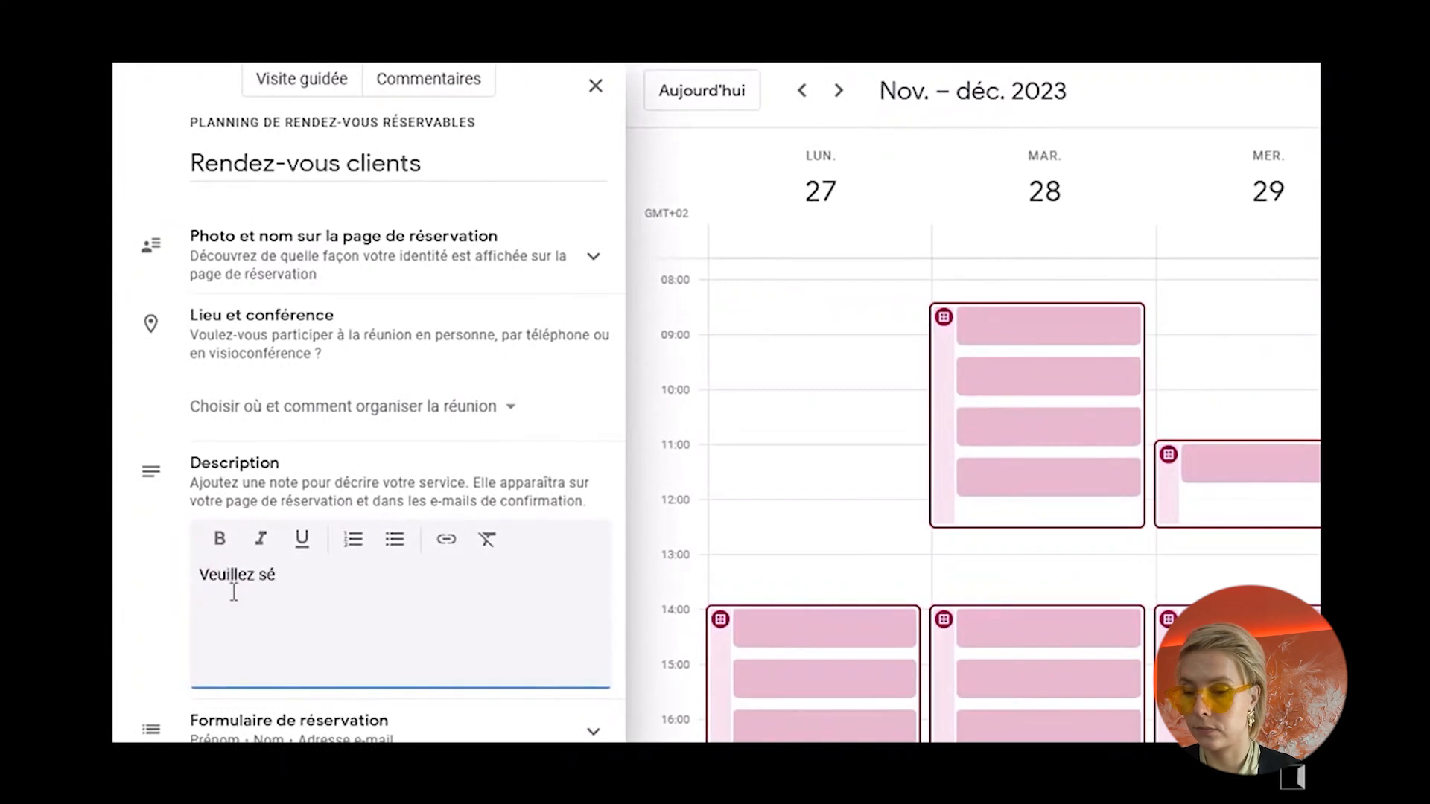
{"action": "type", "text": "lectionner la plage "}
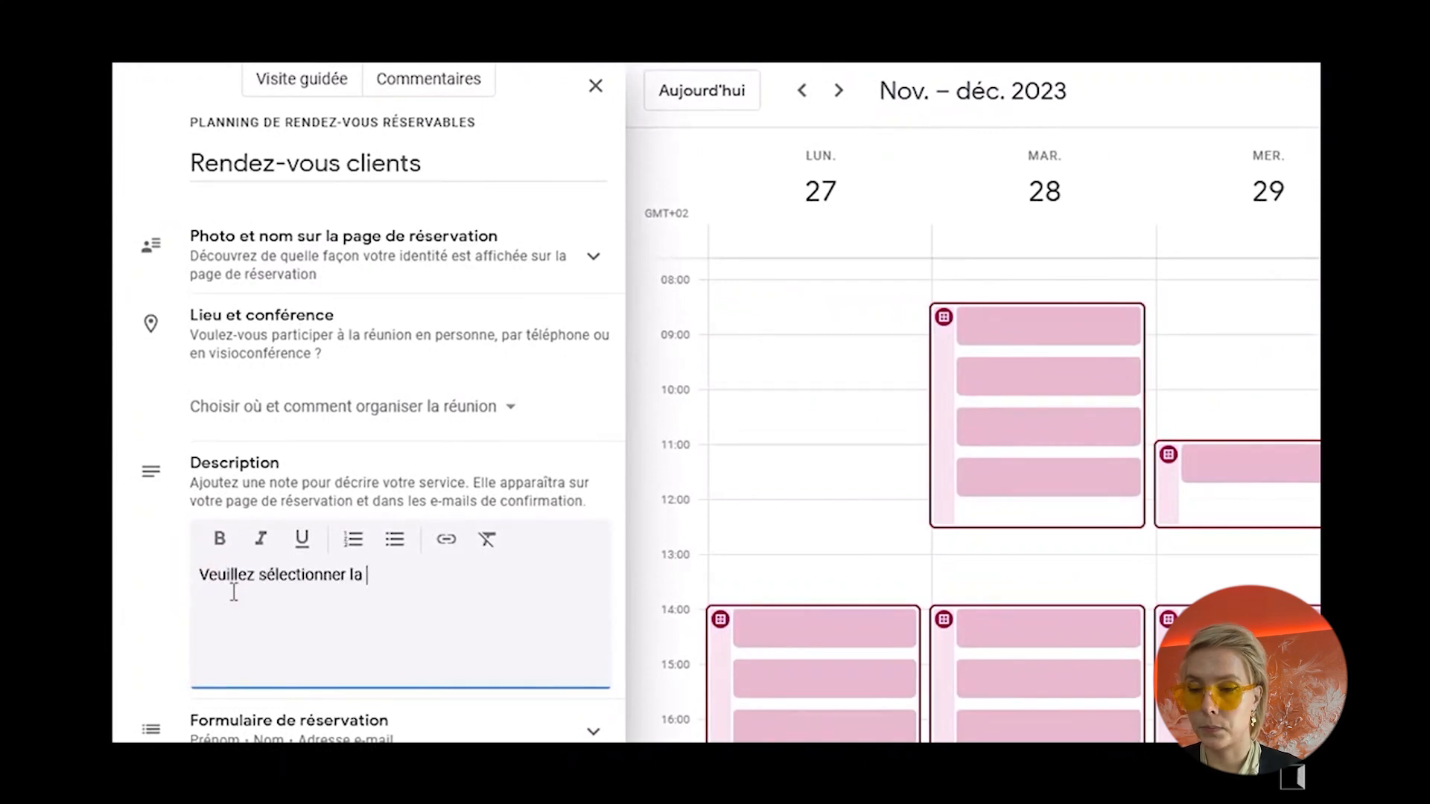
{"action": "type", "text": "h"}
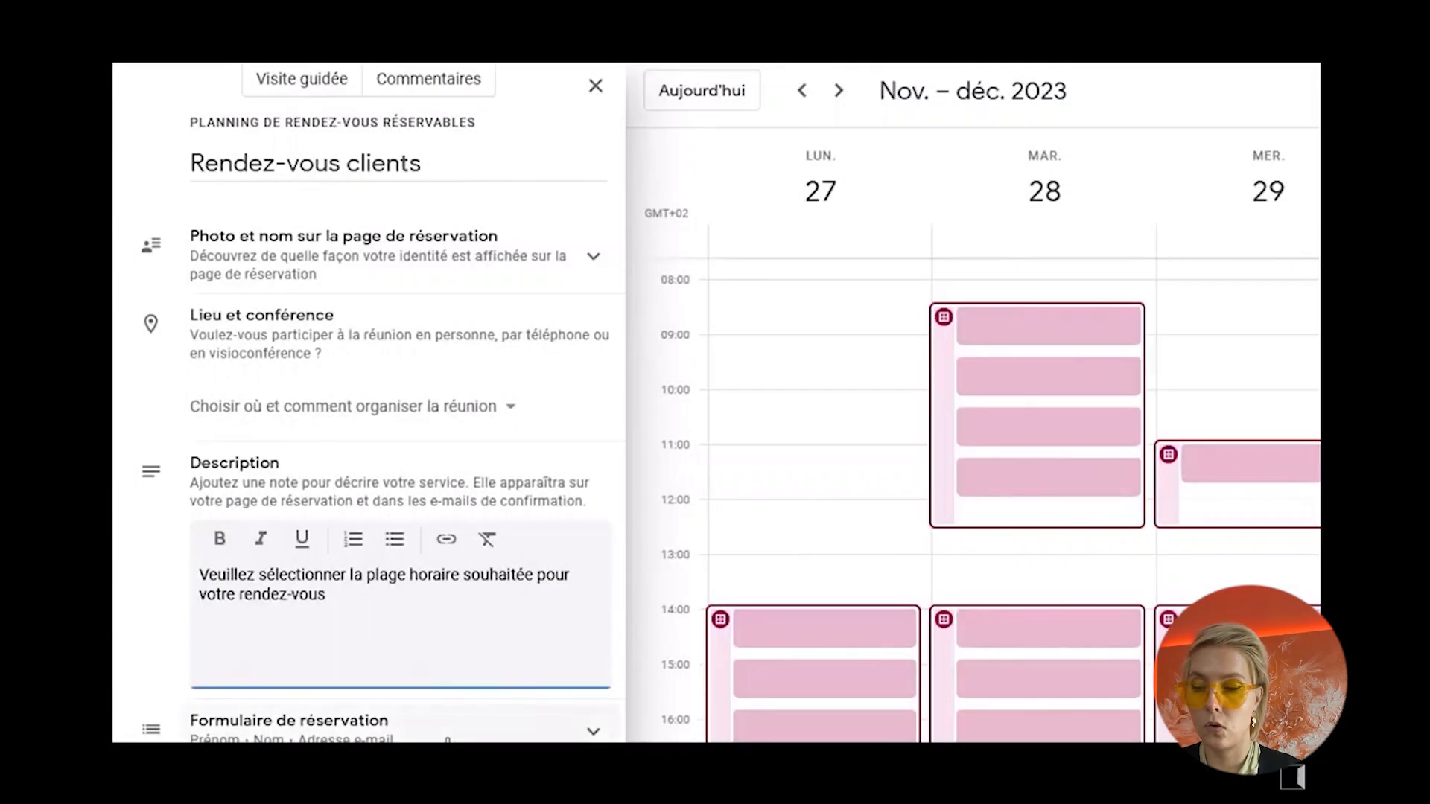
Step: Add a required custom item named "Raison de votre demande" to the booking form
{"action": "left_click", "coordinate": [452, 736]}
{"action": "scroll", "coordinate": [451, 738], "scroll_direction": "down", "scroll_amount": 3}
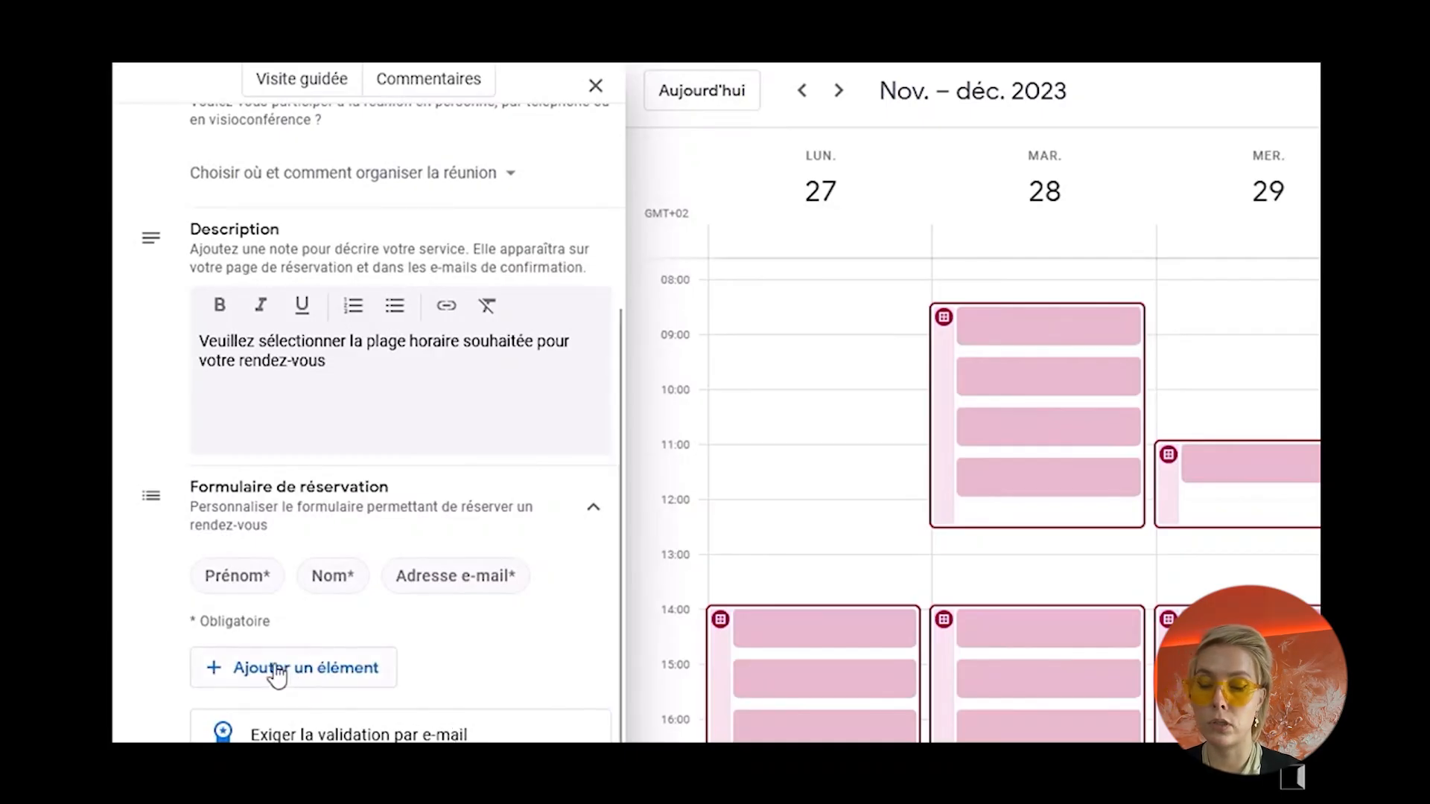
{"action": "left_click", "coordinate": [324, 680]}
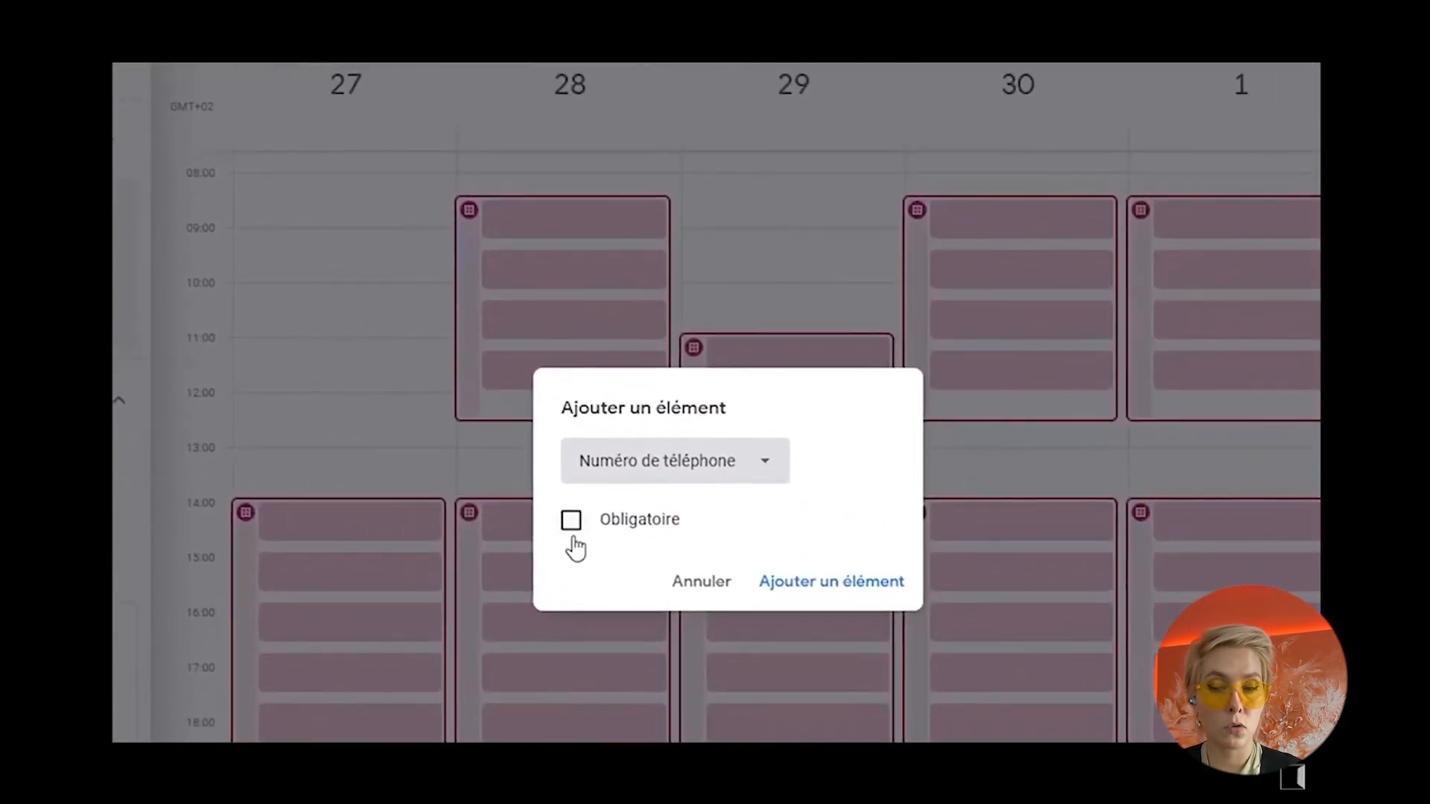
{"action": "left_click", "coordinate": [771, 470]}
{"action": "left_click", "coordinate": [681, 549]}
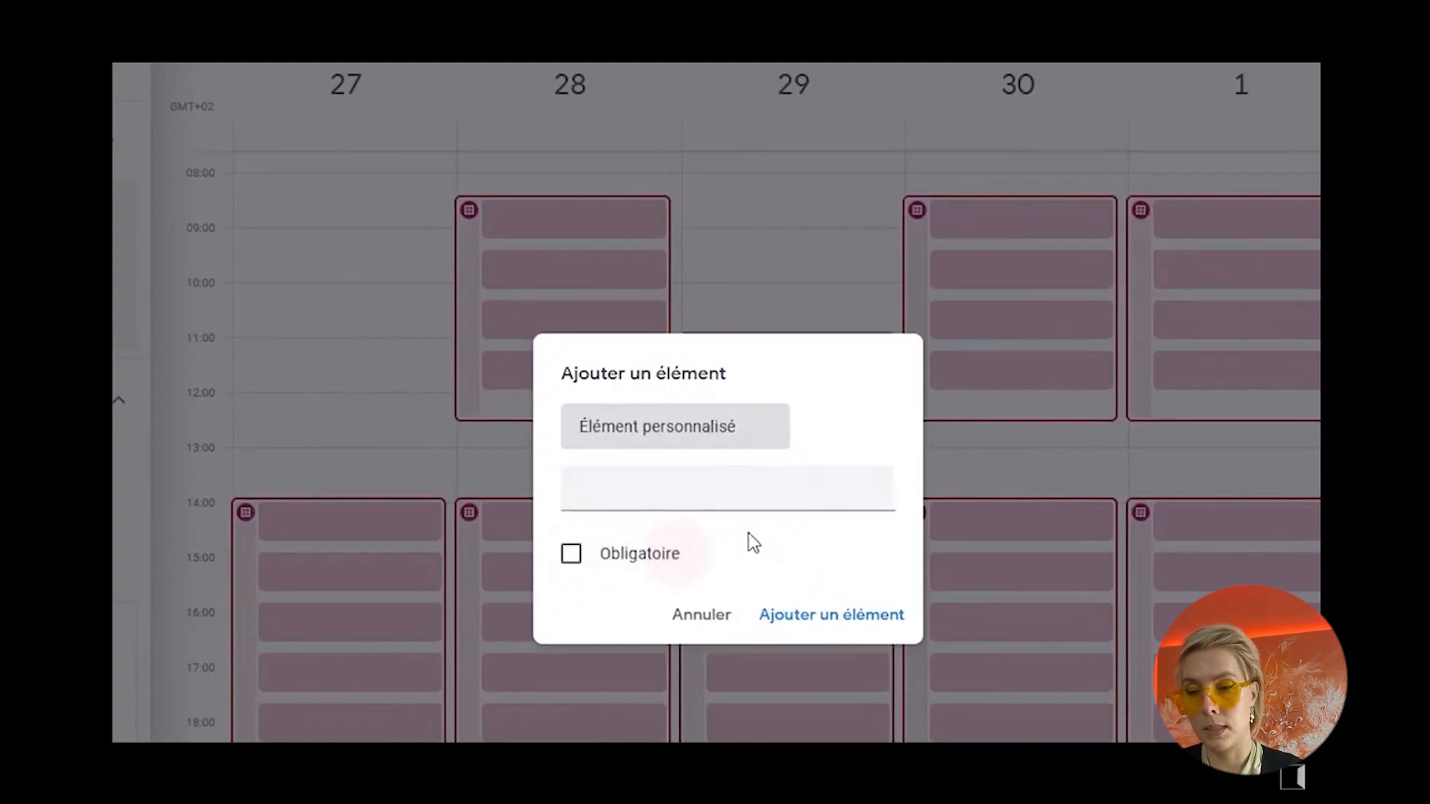
{"action": "left_click", "coordinate": [667, 491]}
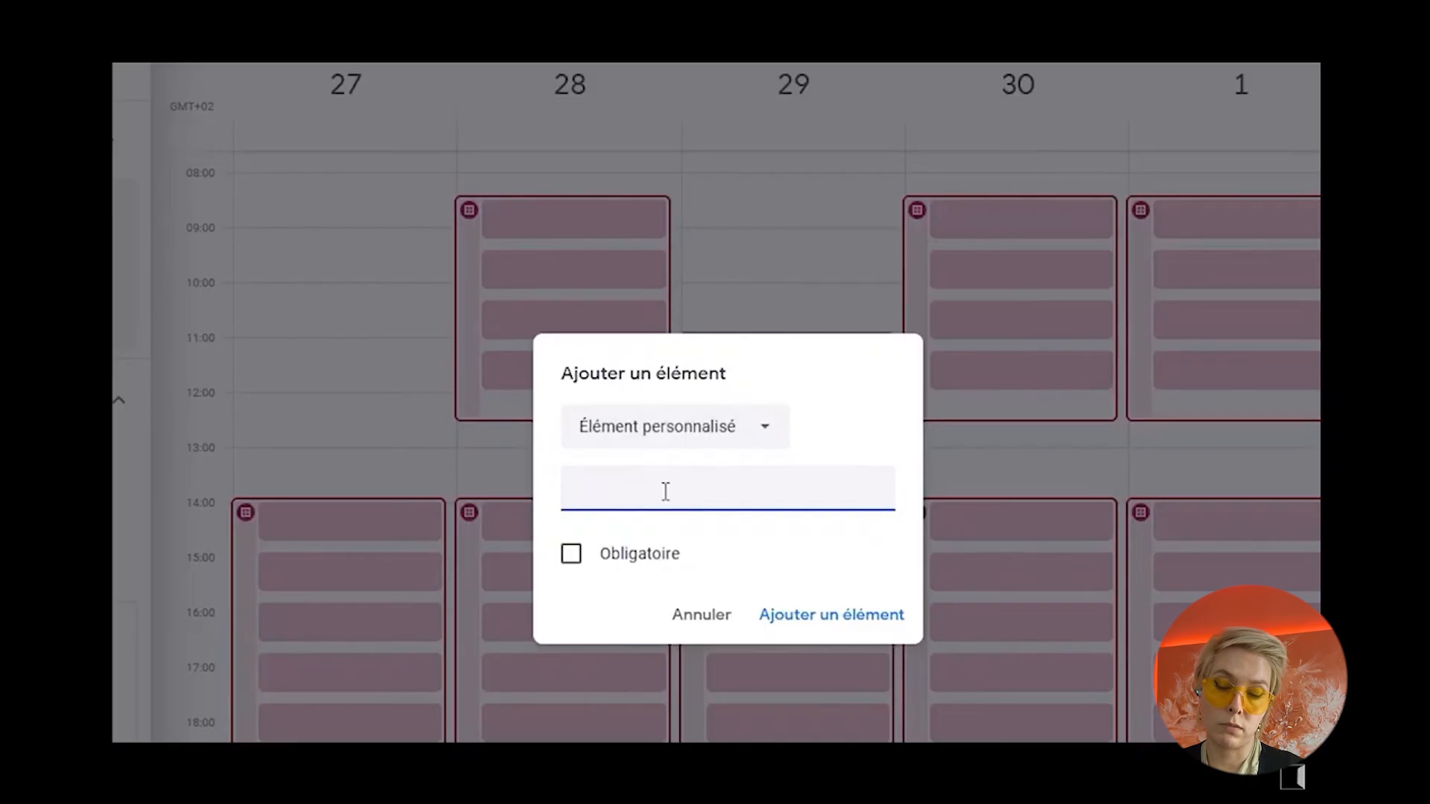
{"action": "type", "text": "Raison de votre demande"}
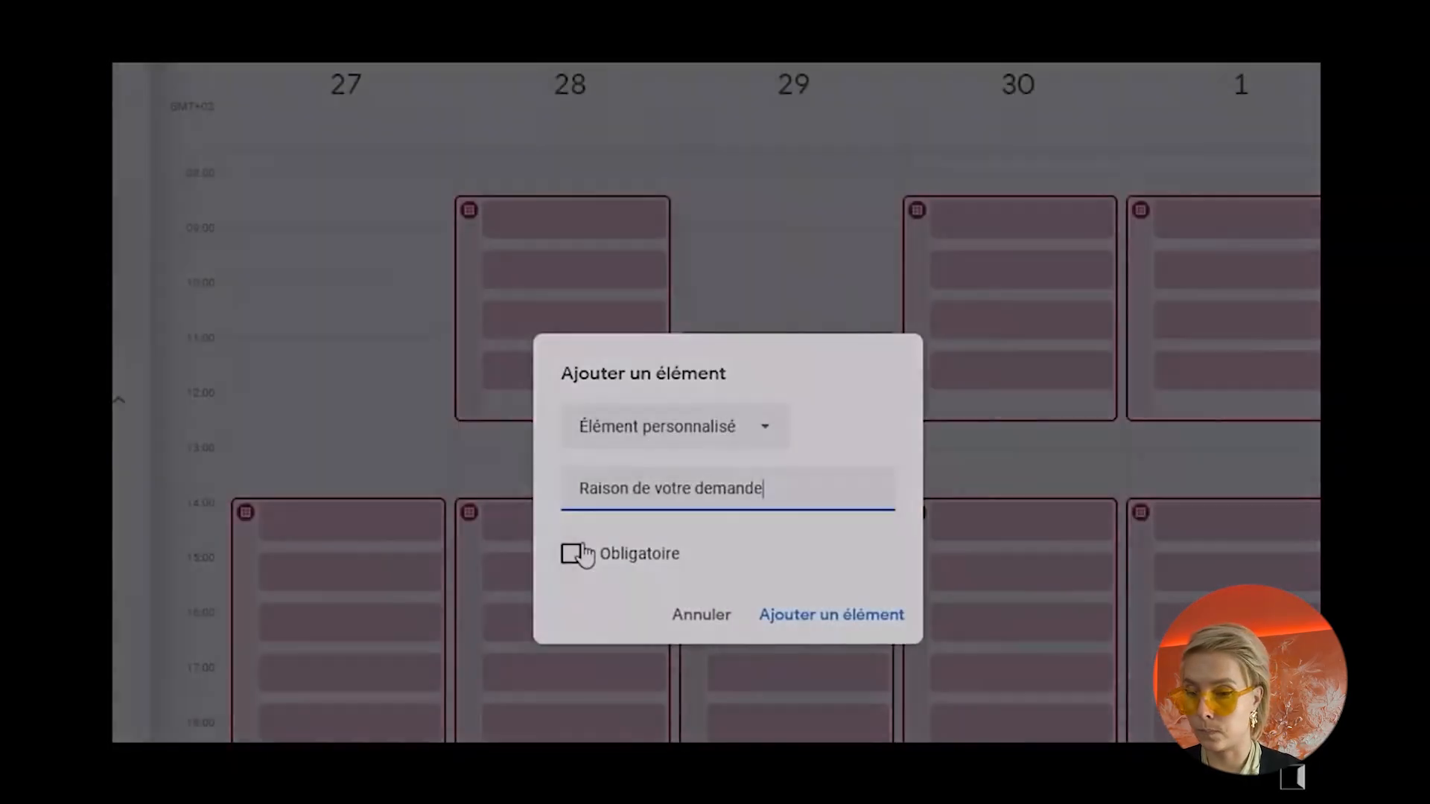
{"action": "left_click", "coordinate": [572, 553]}
{"action": "left_click", "coordinate": [794, 616]}
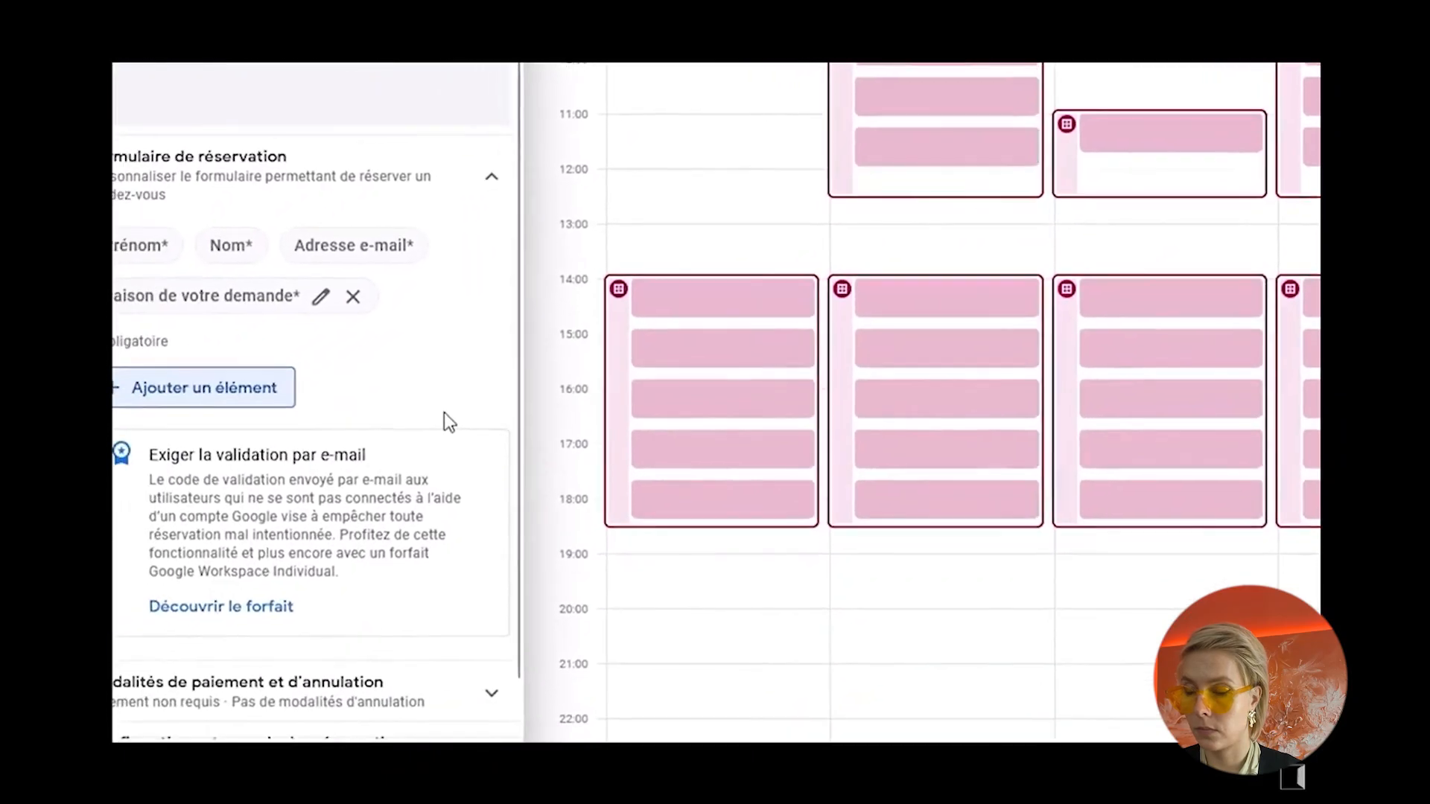
Step: Save the appointment schedule and open the sharing options for its booking page
{"action": "scroll", "coordinate": [544, 354], "scroll_direction": "down", "scroll_amount": 5}
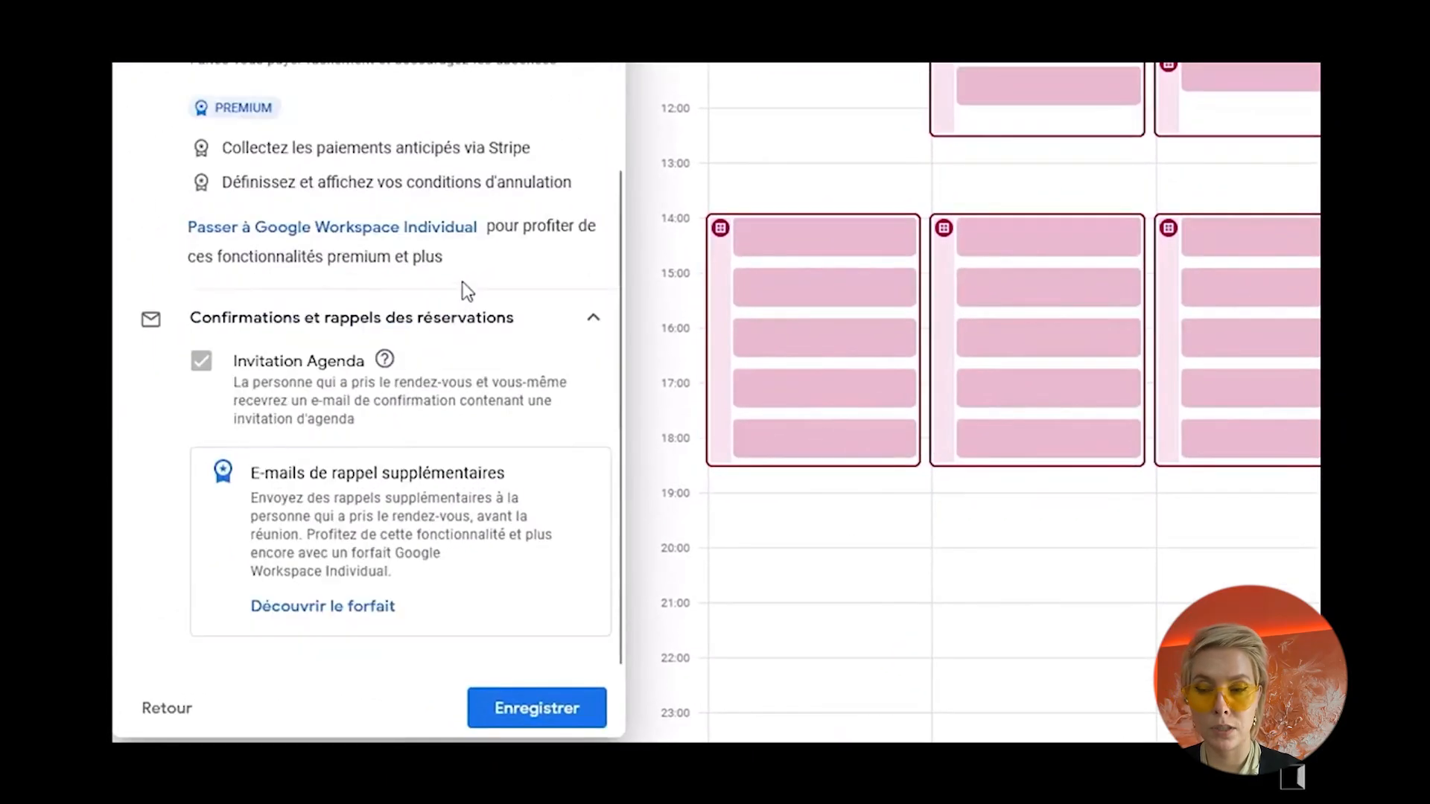
{"action": "left_click", "coordinate": [505, 712]}
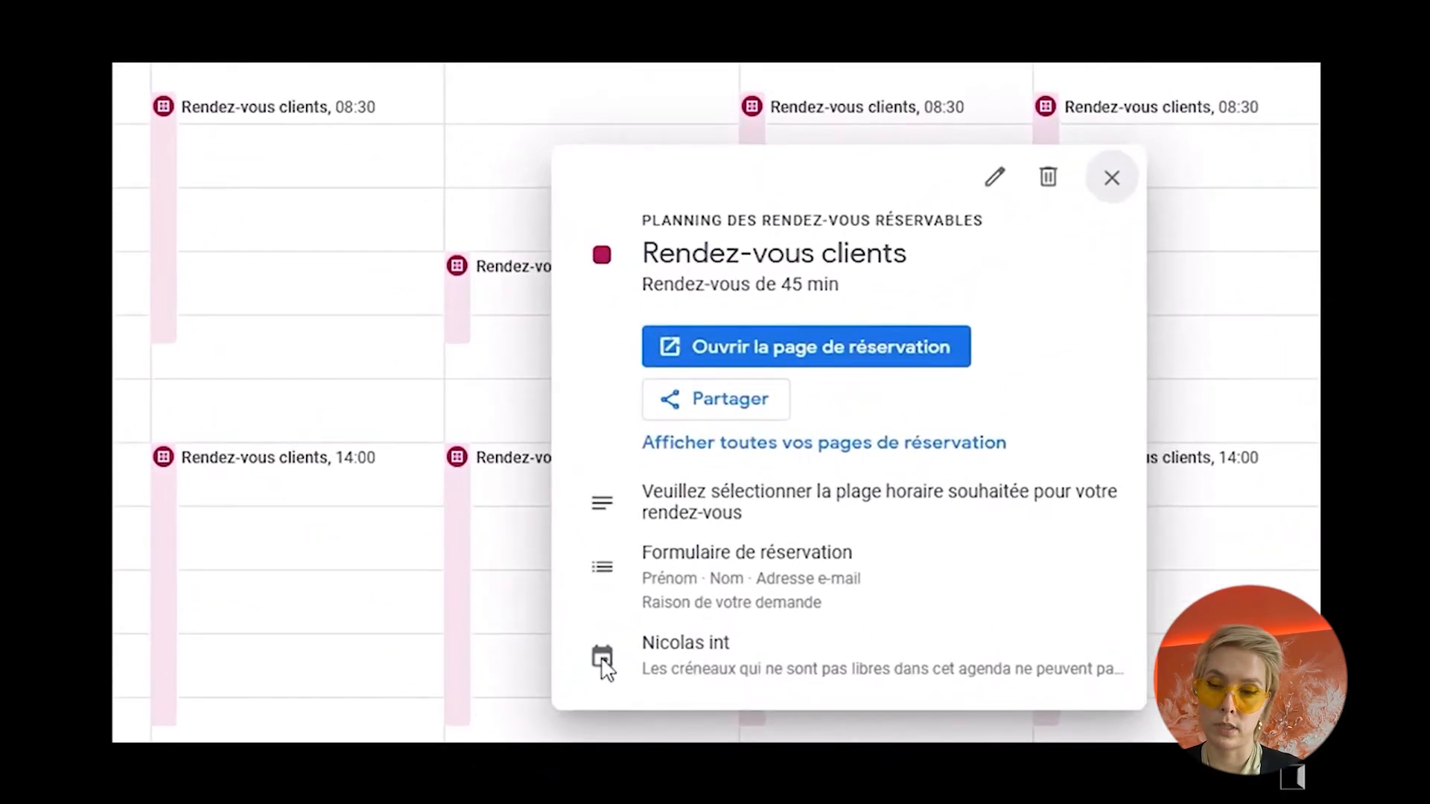
{"action": "left_click", "coordinate": [736, 415]}
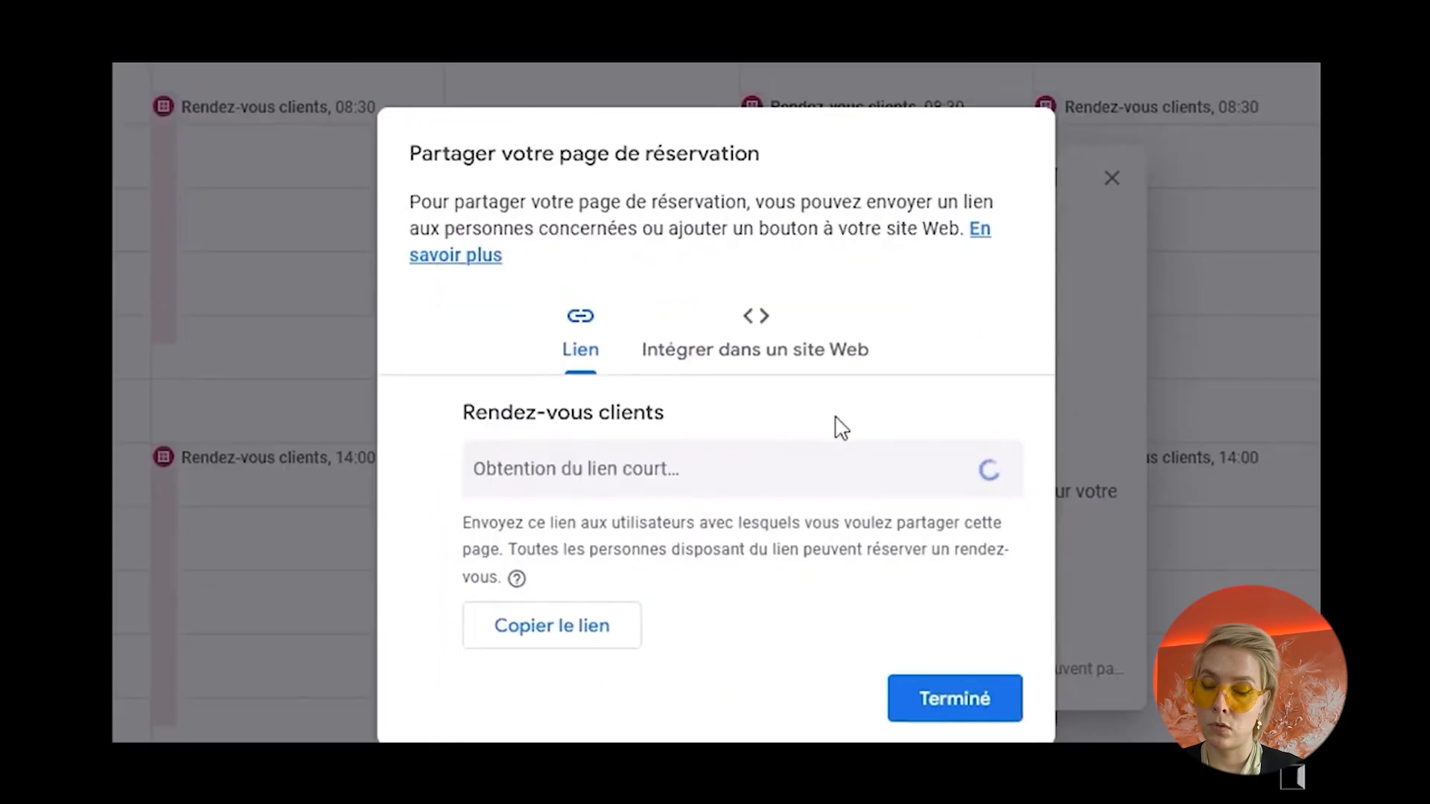